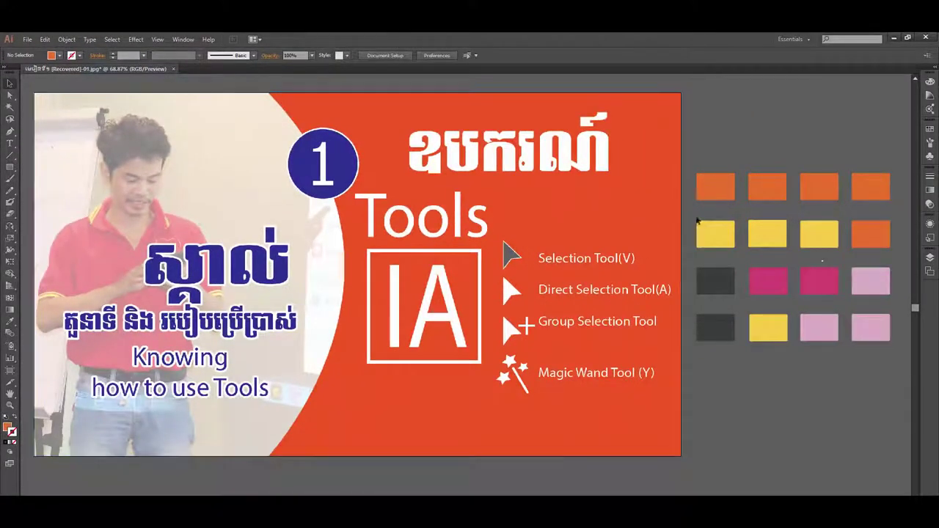
Step: Pan to the swatch grid and select each of the four top-row orange swatches in turn
mouse_move(639, 199)
mouse_down()
mouse_move(202, 171)
mouse_move(216, 148)
mouse_up()
click(265, 151)
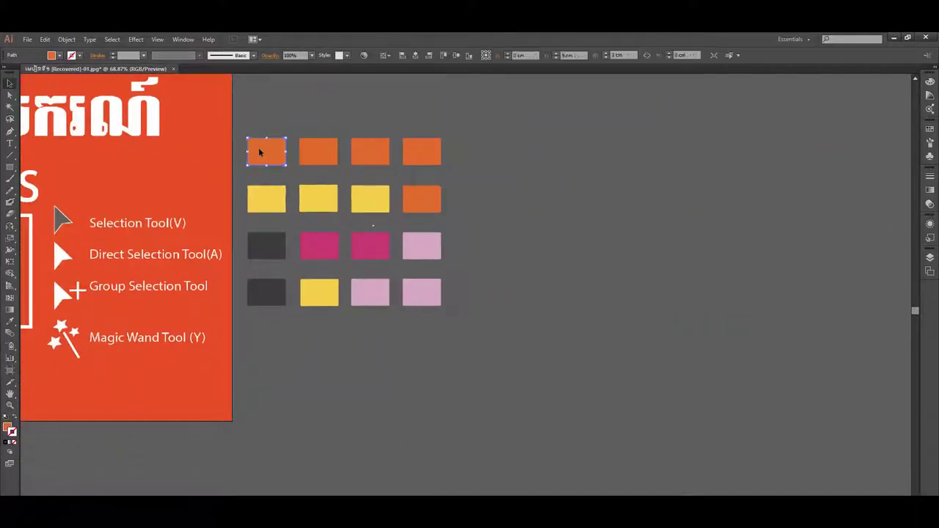
click(312, 151)
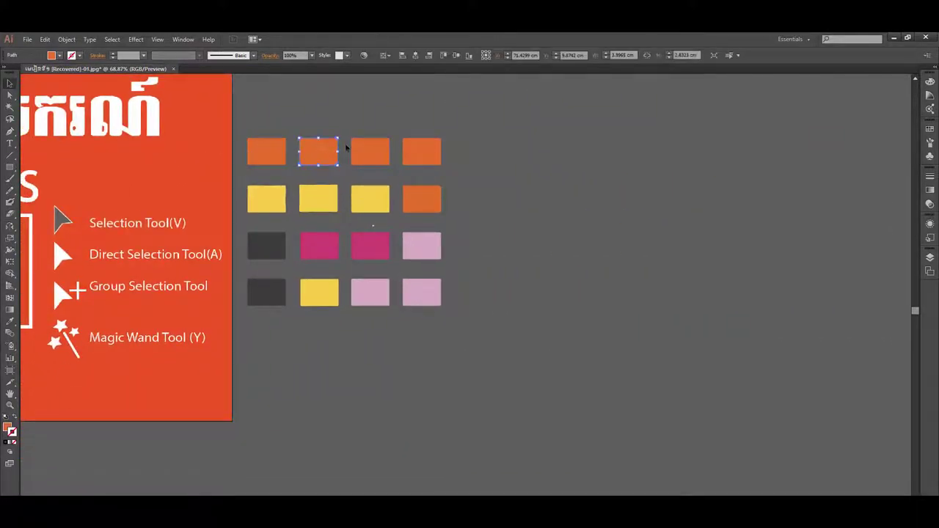
click(370, 152)
click(423, 154)
click(268, 152)
click(422, 175)
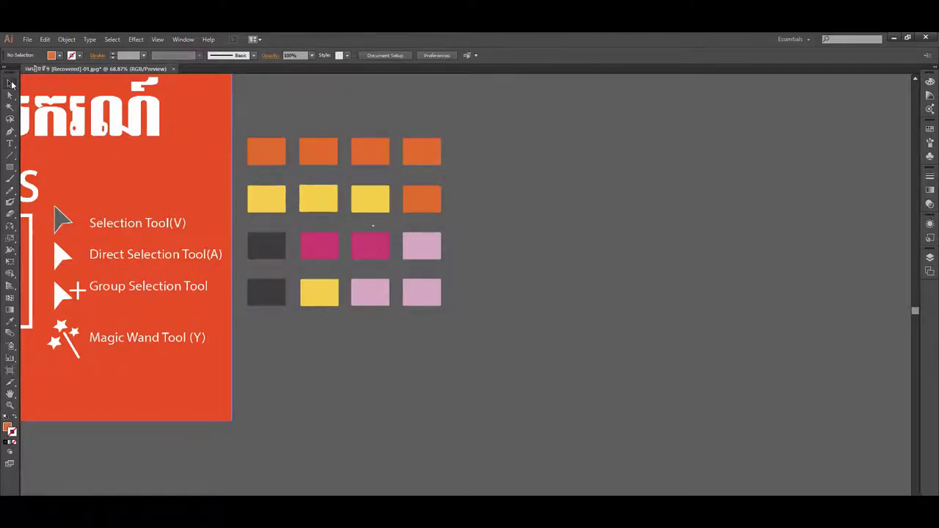
Step: Drag the first orange swatch out of the grid, undo it, then shift the whole grid
click(10, 83)
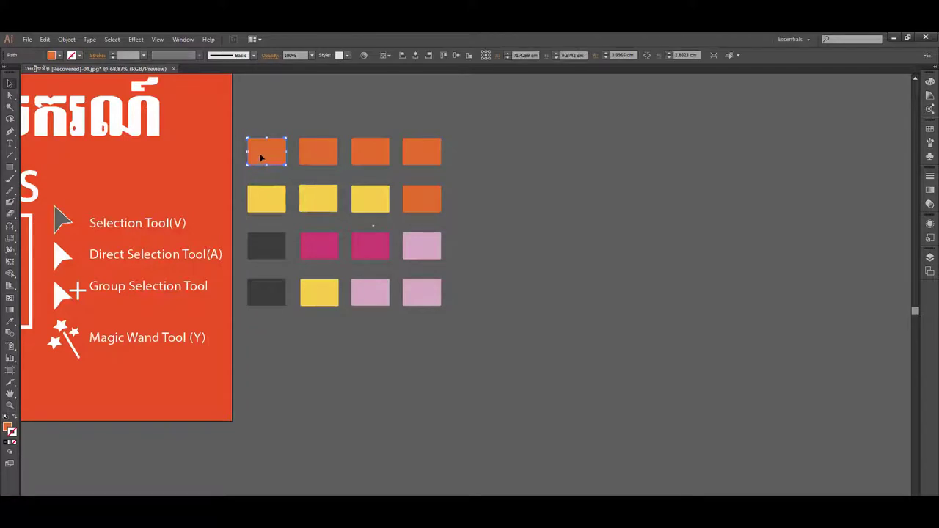
mouse_move(266, 158)
mouse_down()
mouse_move(609, 154)
mouse_move(606, 247)
mouse_move(268, 132)
mouse_move(277, 132)
mouse_up()
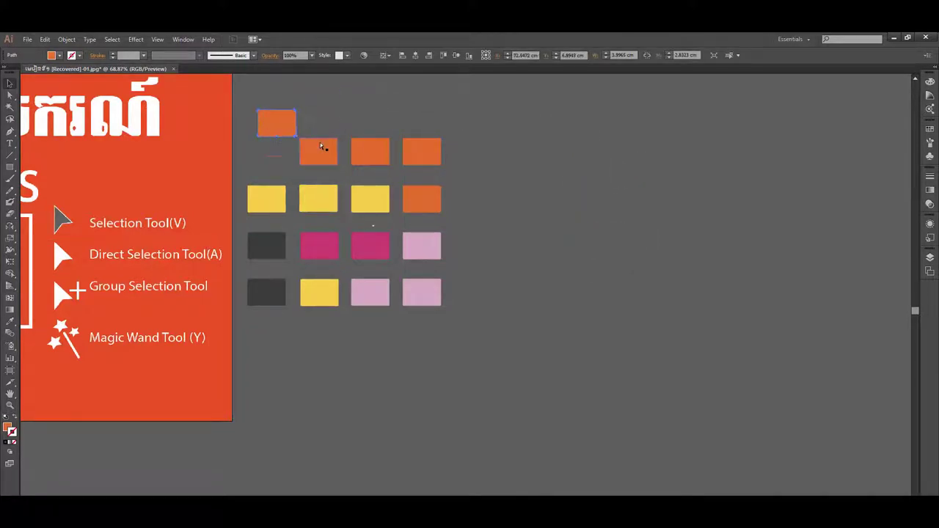
key(ctrl+z)
key(ctrl+z)
key(ctrl+z)
key(ctrl+z)
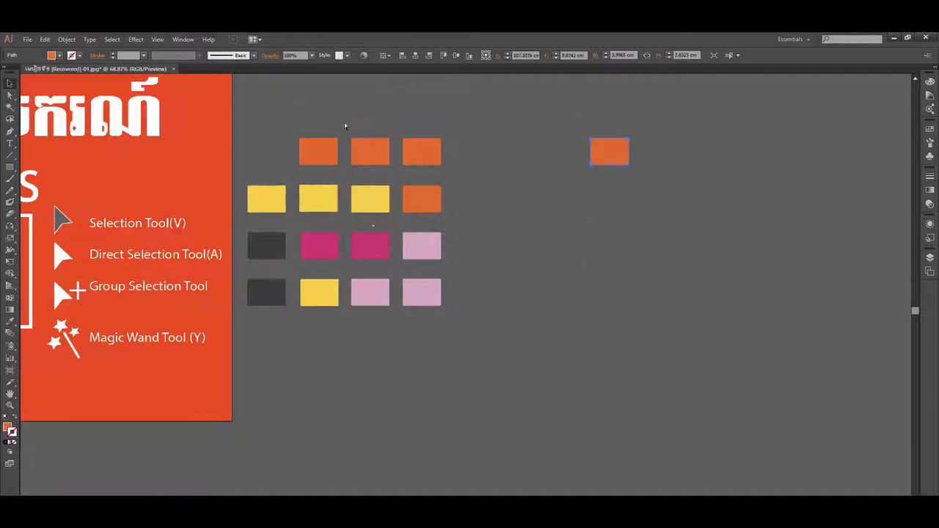
key(ctrl+z)
key(ctrl+z)
drag(347, 126, 240, 175)
click(386, 149)
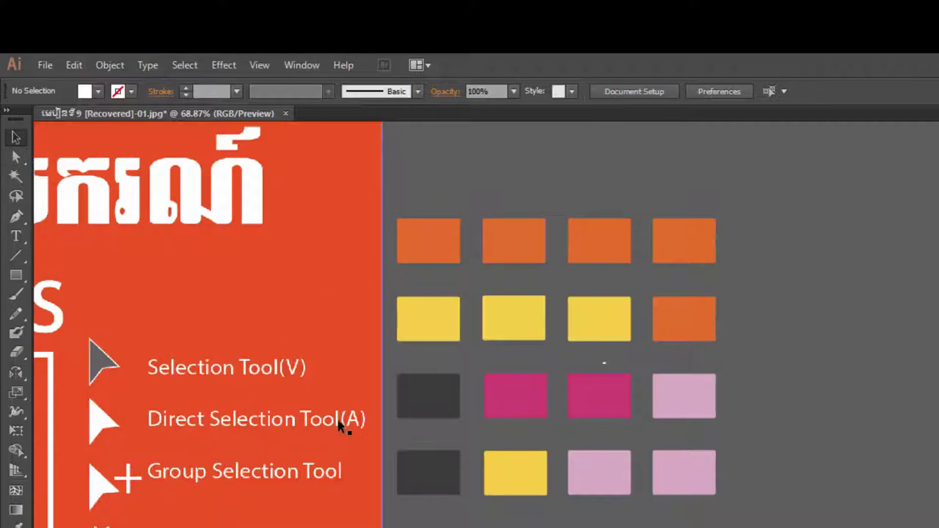
Step: Choose the Direct Selection tool and select the top-left orange rectangle's path
click(16, 157)
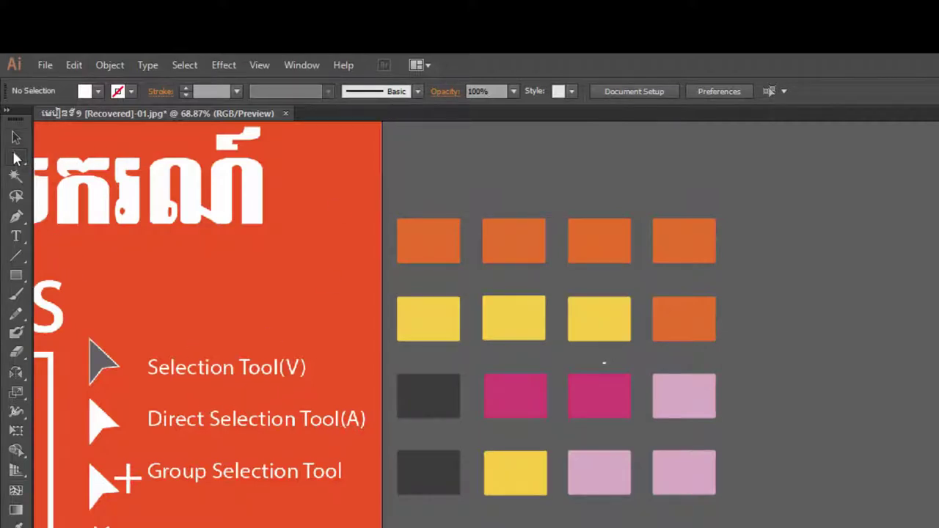
drag(17, 157, 62, 160)
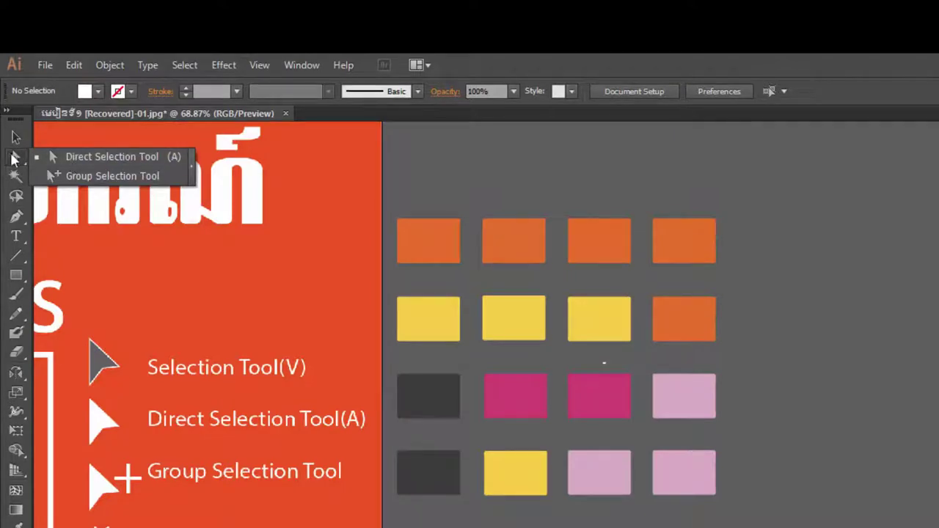
click(73, 156)
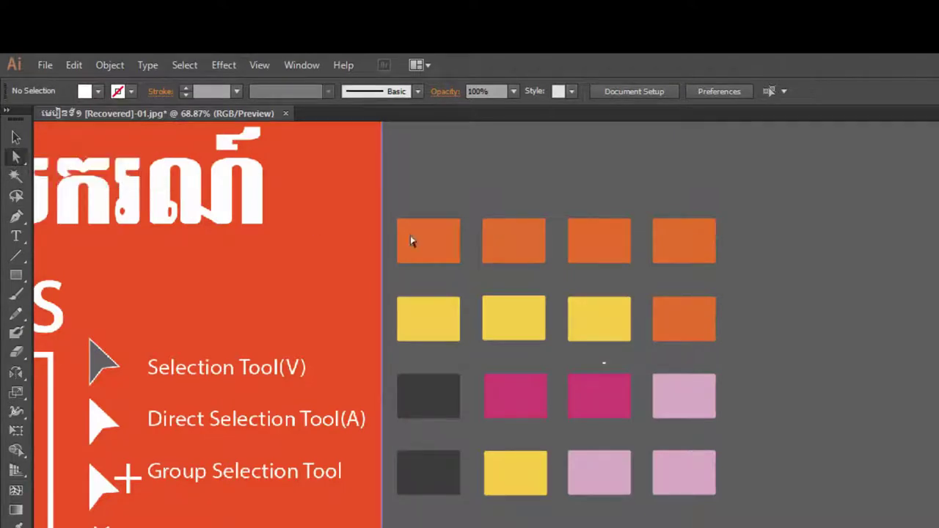
click(445, 238)
Step: Zoom in on the rectangle, pick its bottom-right corner and test-move it right and down
scroll(409, 235, up, 1)
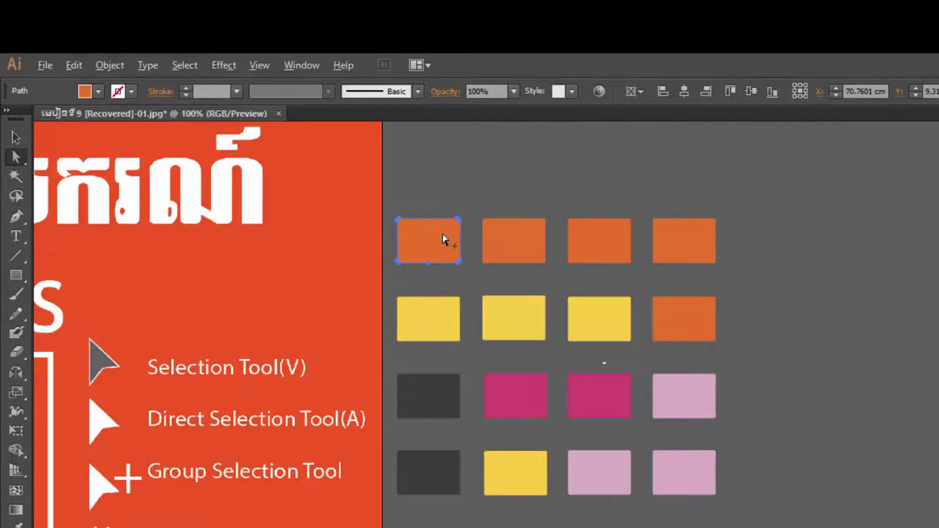
scroll(444, 237, up, 2)
scroll(469, 222, up, 1)
scroll(438, 266, up, 1)
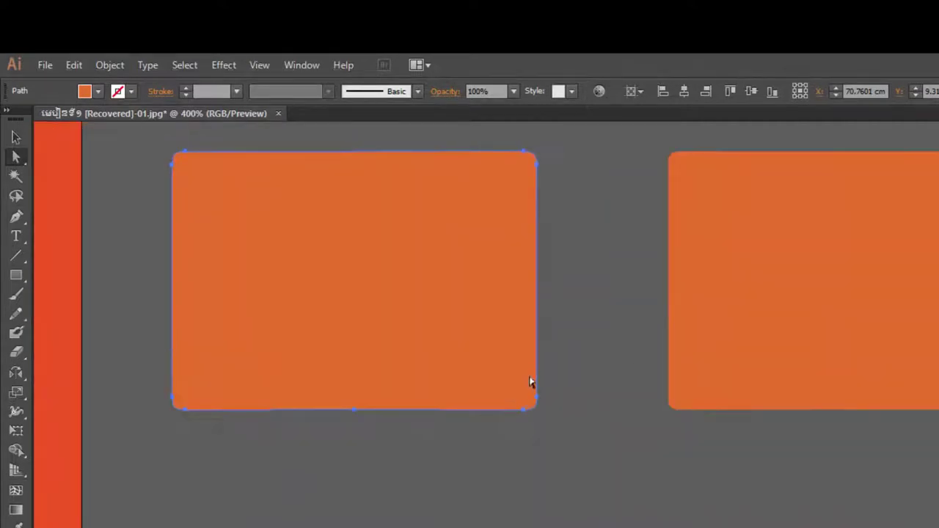
click(537, 408)
drag(338, 410, 405, 424)
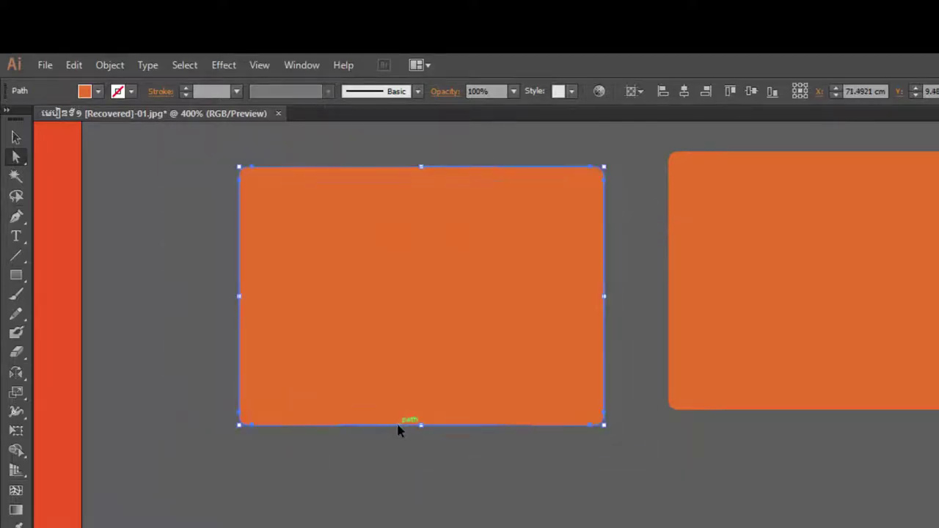
Step: Undo the test move, pull the bottom-centre anchor into a tail, and curve both sides
key(ctrl+z)
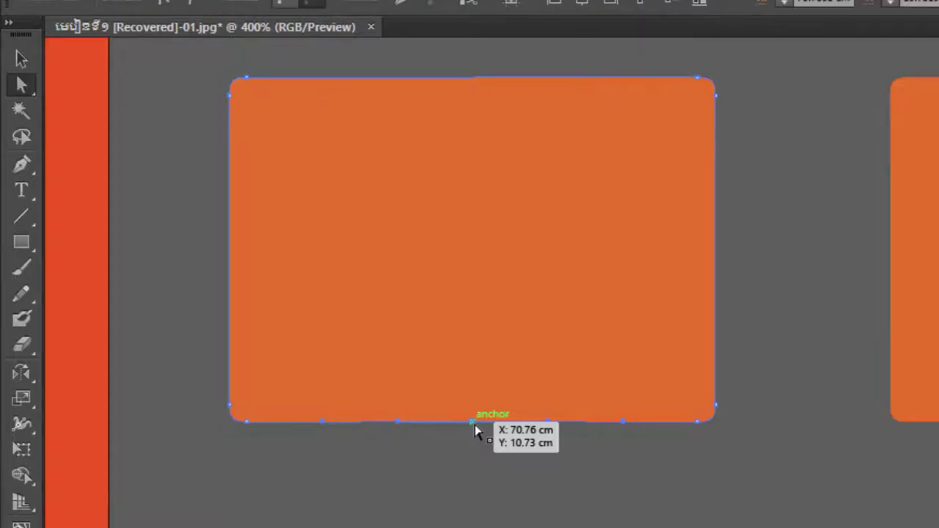
mouse_move(473, 423)
mouse_down()
mouse_move(473, 524)
mouse_move(551, 499)
mouse_move(489, 288)
mouse_move(325, 248)
mouse_move(401, 429)
mouse_move(350, 438)
mouse_move(411, 438)
mouse_move(386, 383)
mouse_up()
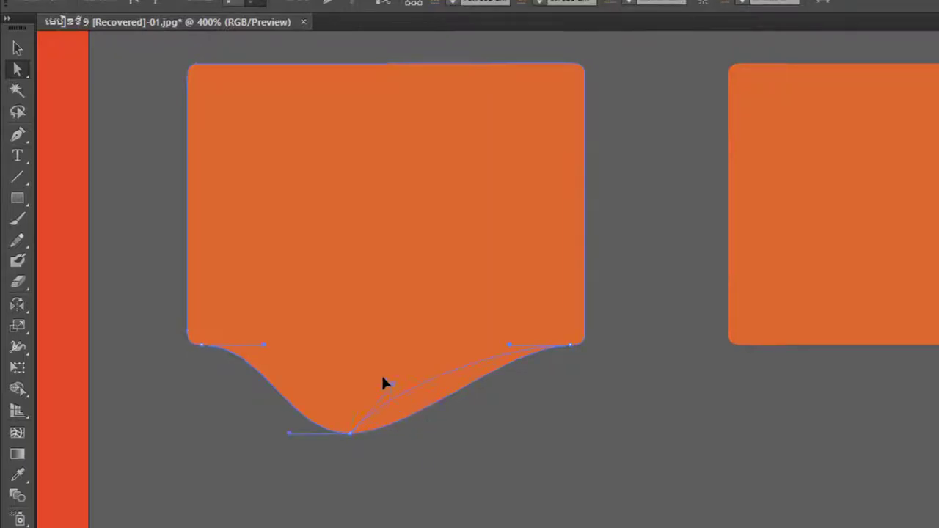
drag(323, 294, 313, 242)
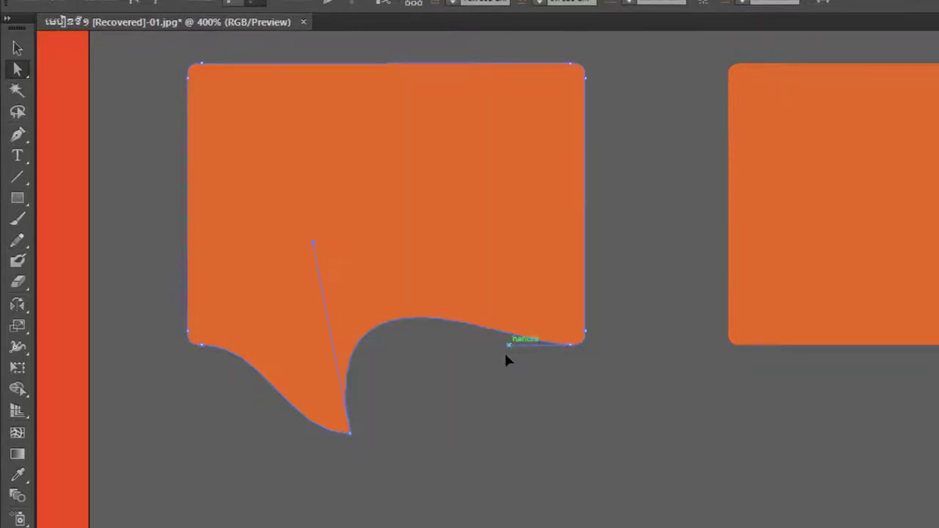
drag(508, 345, 468, 481)
drag(314, 242, 339, 187)
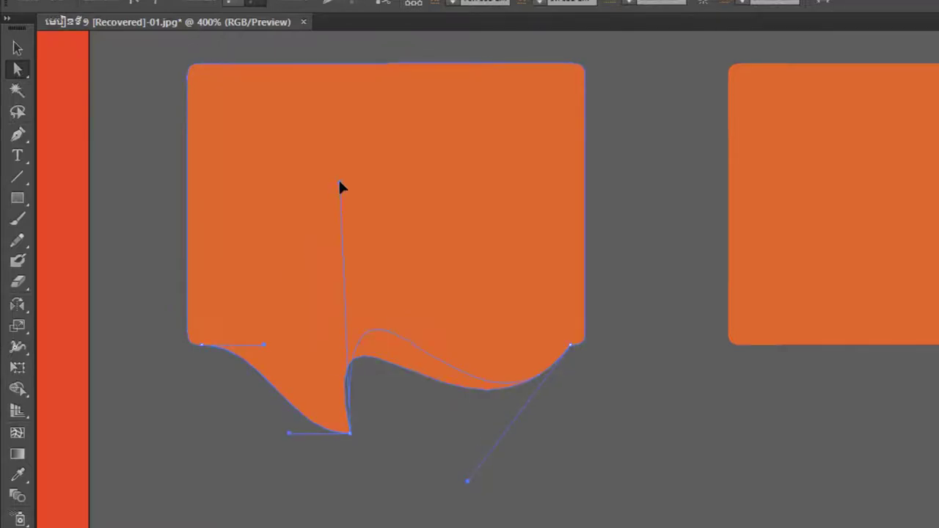
click(250, 346)
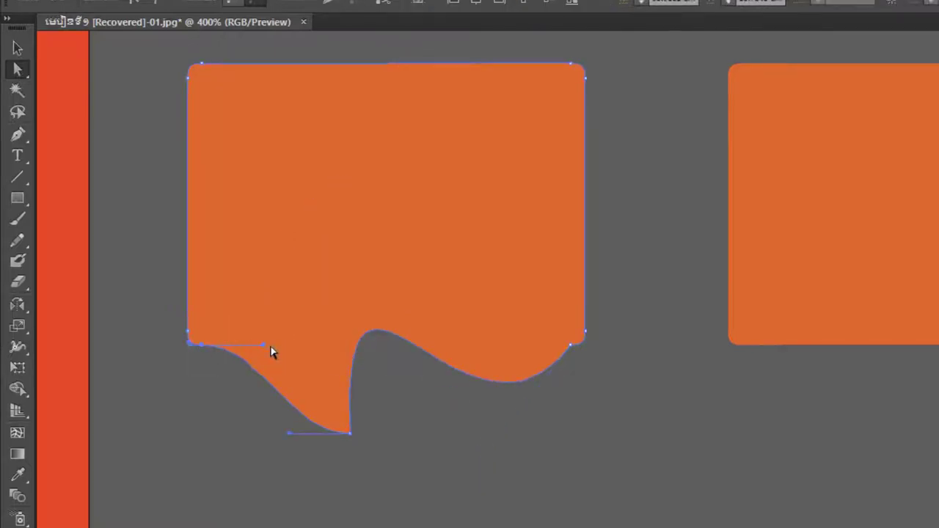
drag(329, 223, 344, 215)
Step: Deselect the reshaped swatch and zoom back out
click(404, 429)
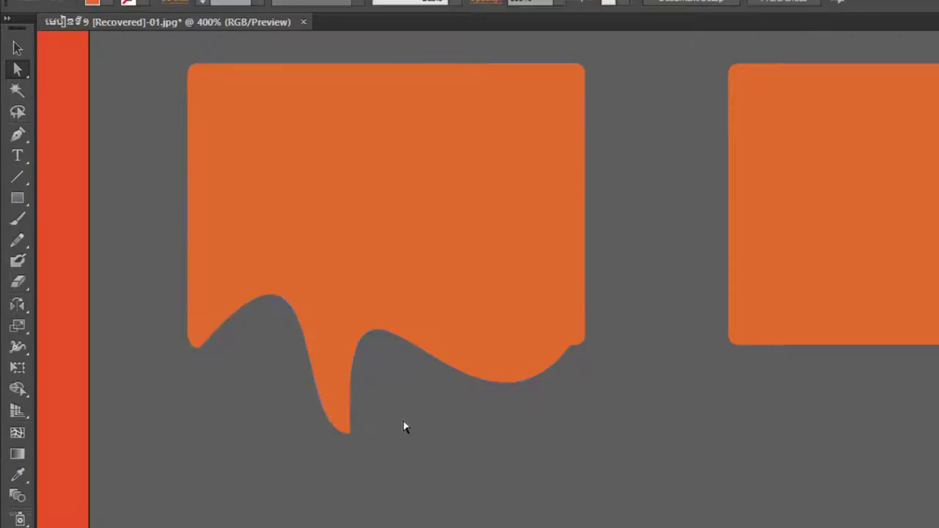
scroll(408, 417, down, 2)
scroll(415, 414, down, 2)
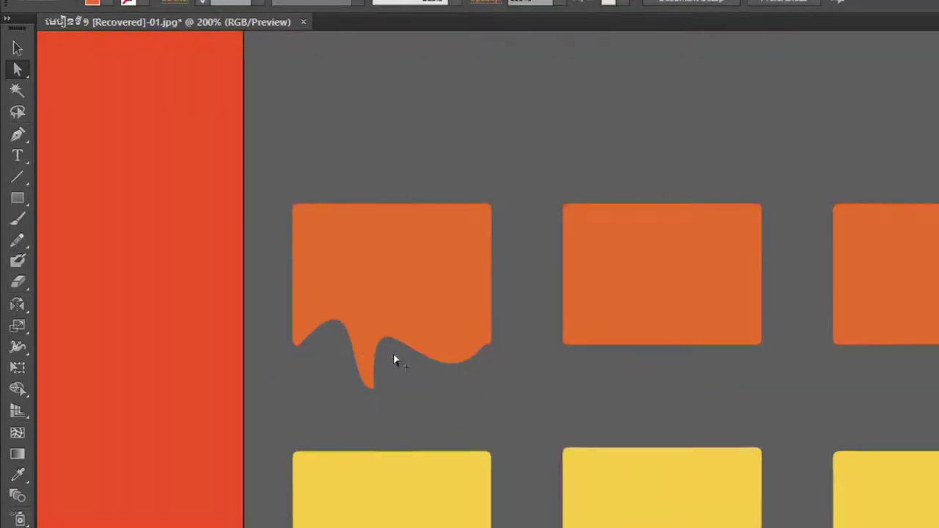
scroll(394, 356, up, 1)
scroll(357, 412, down, 2)
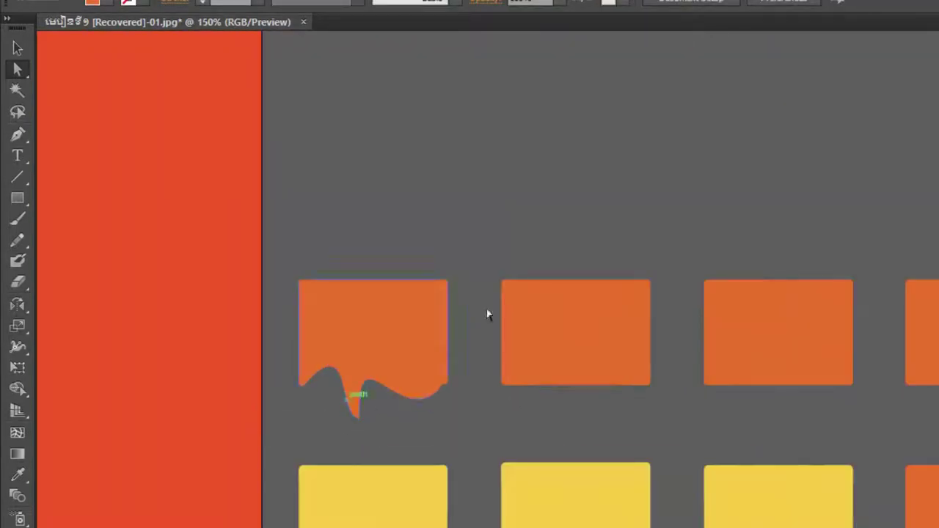
Step: Pan to show the tools slide and whole grid, then pick the Selection Tool
mouse_move(479, 343)
mouse_down()
mouse_move(510, 313)
mouse_move(883, 232)
mouse_up()
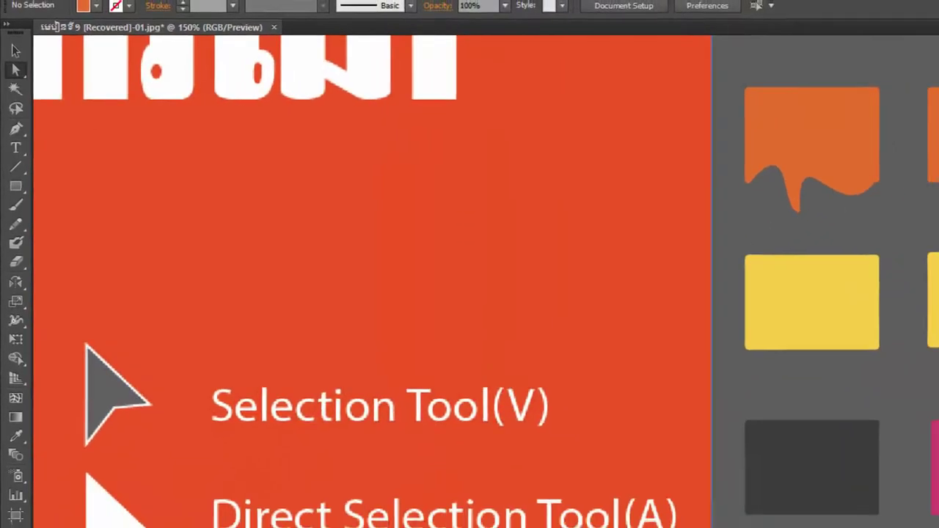
scroll(223, 455, down, 1)
drag(223, 455, 306, 332)
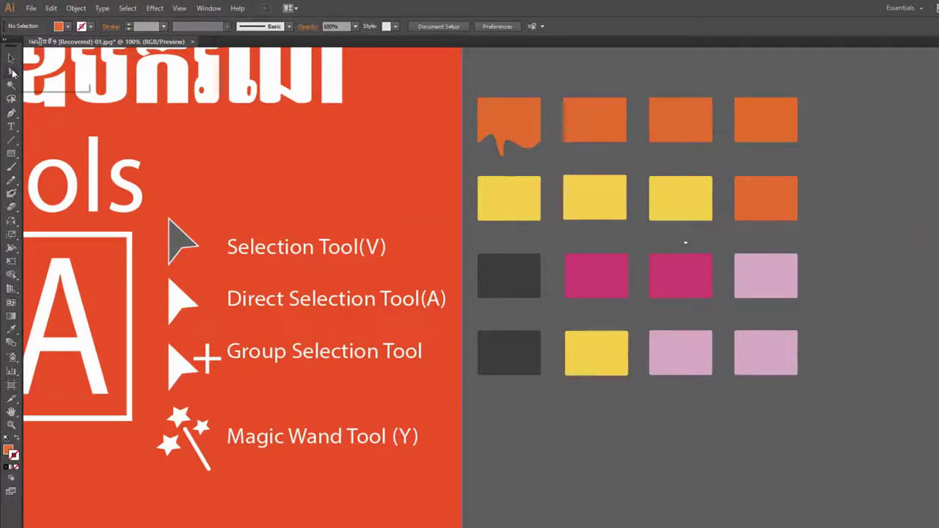
click(12, 72)
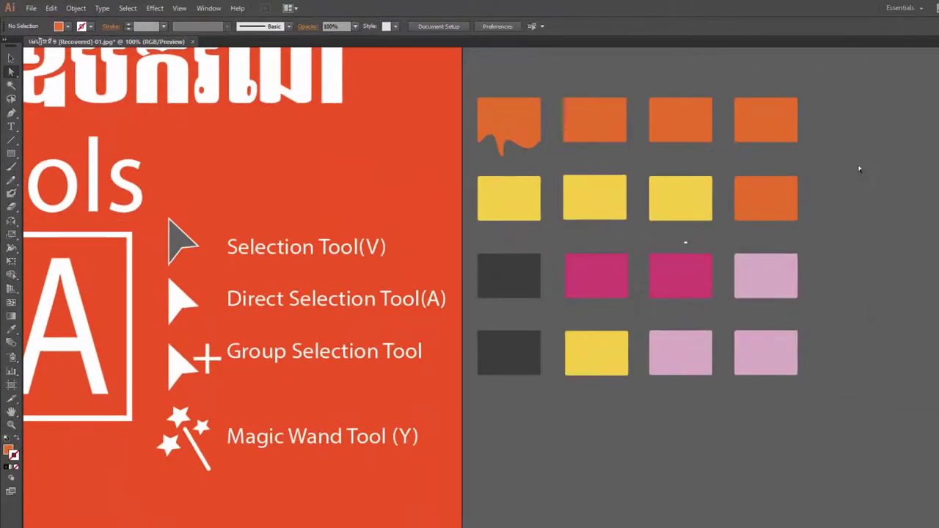
click(11, 58)
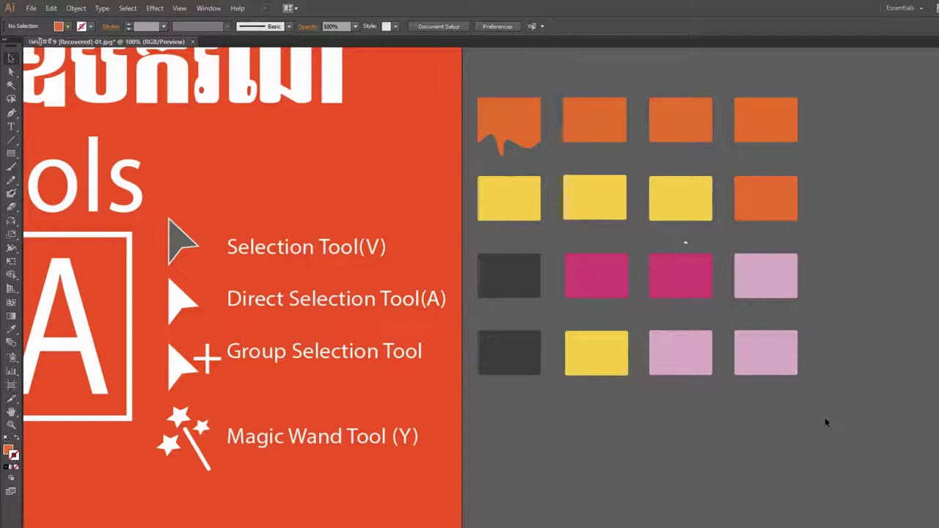
Step: Select the swatch grid and nudge it slightly to the right
drag(840, 413, 822, 418)
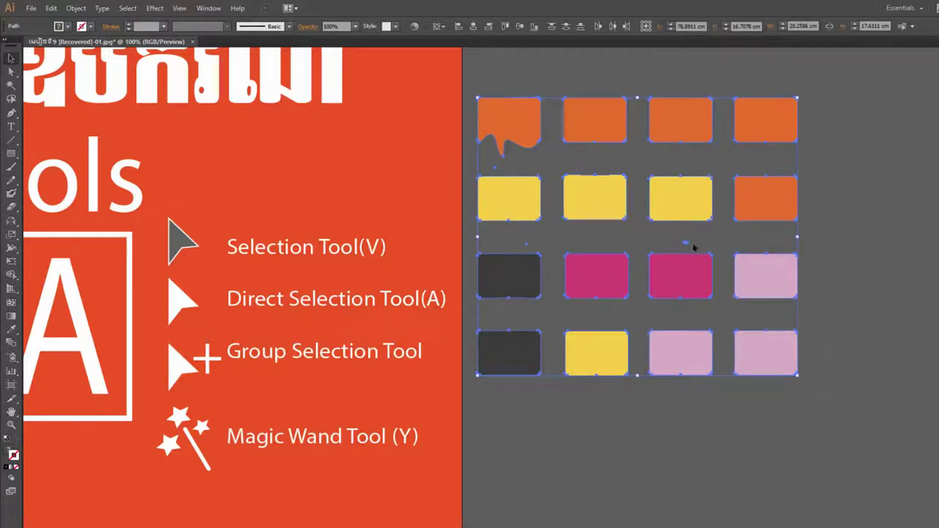
drag(635, 286, 672, 287)
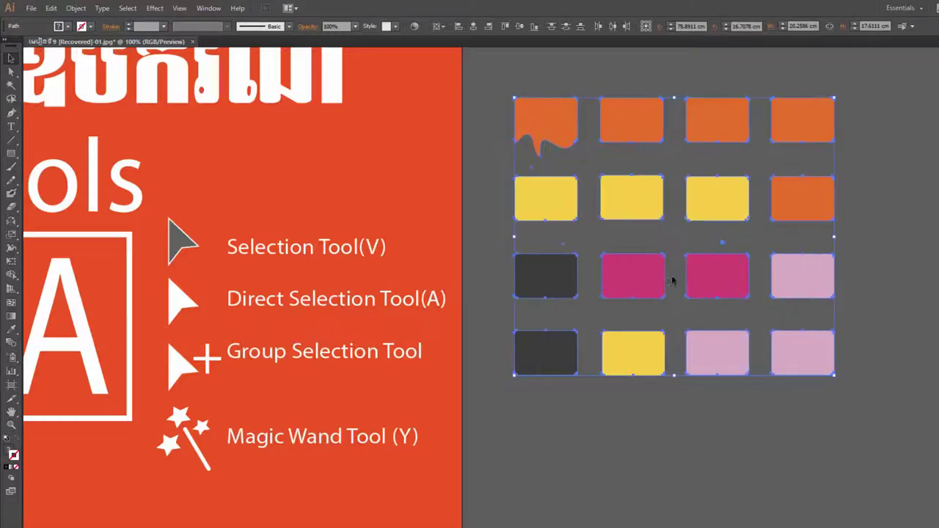
click(647, 294)
click(921, 122)
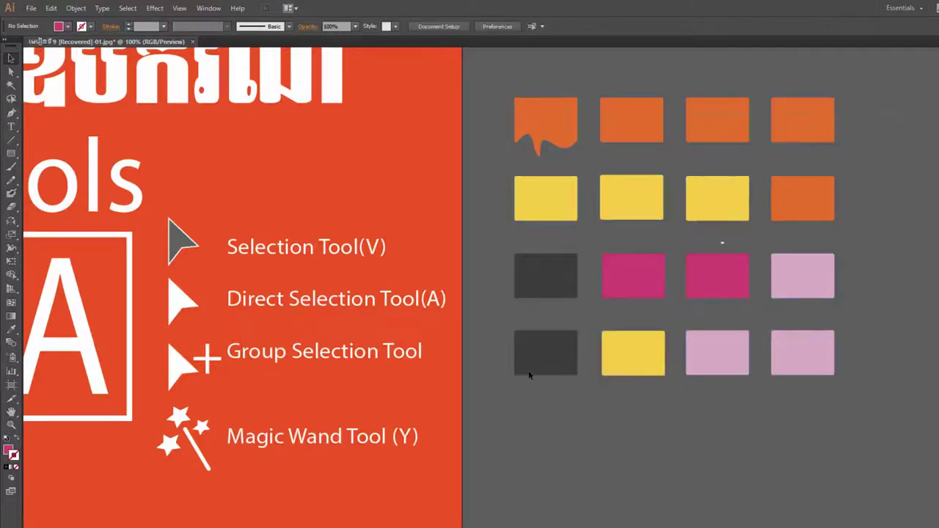
Step: Select all rectangles with Ctrl+A, group them, then nudge the group up-left
key(ctrl+a)
right_click(564, 214)
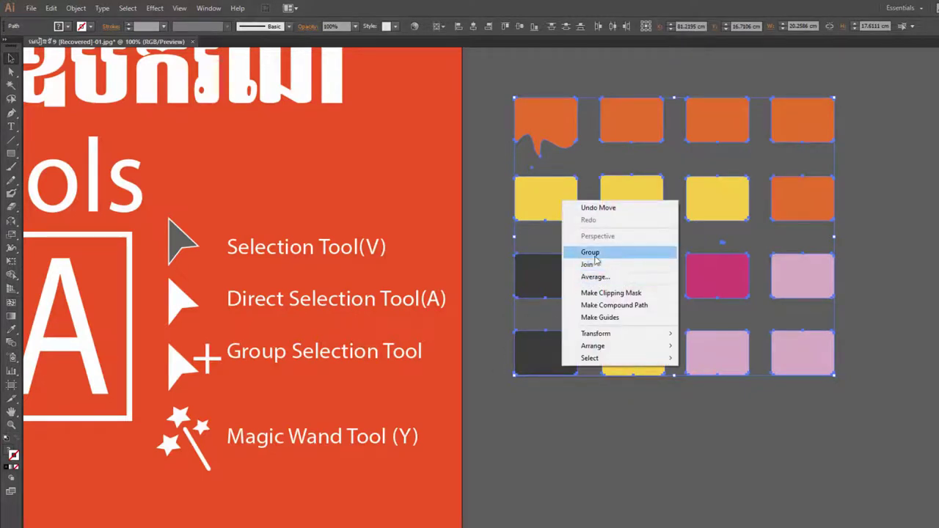
click(590, 252)
click(622, 431)
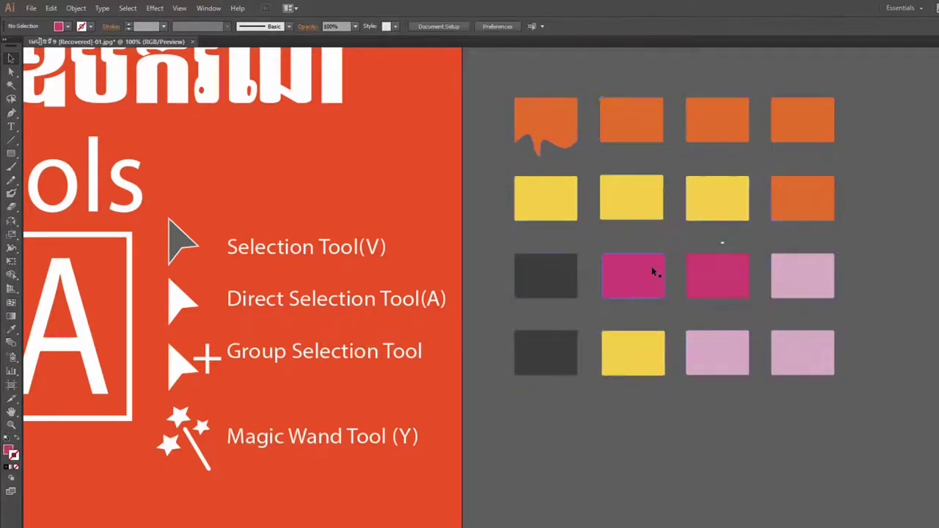
click(640, 258)
drag(632, 268, 623, 257)
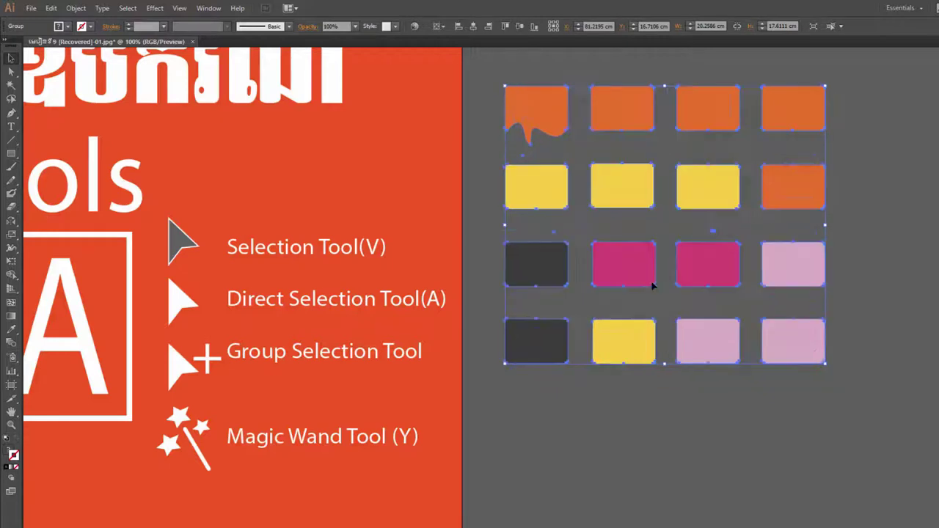
drag(11, 71, 44, 85)
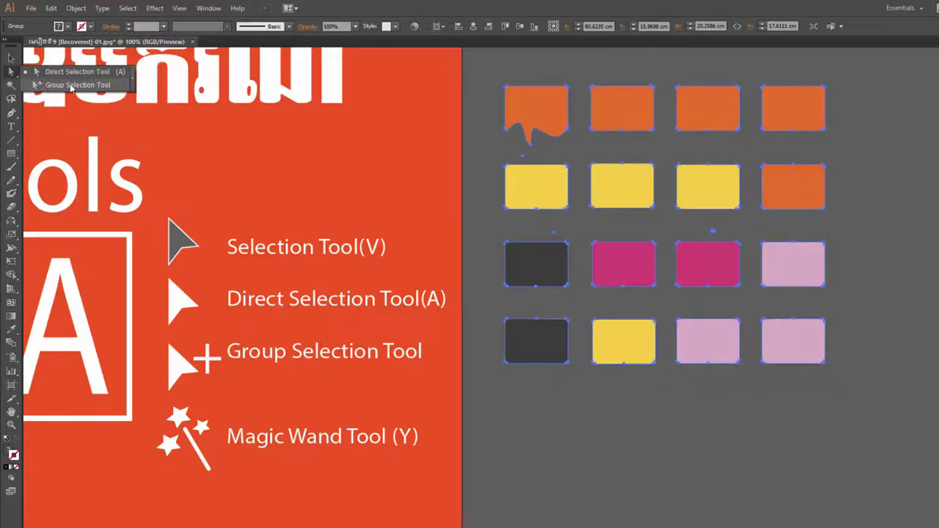
drag(71, 87, 73, 85)
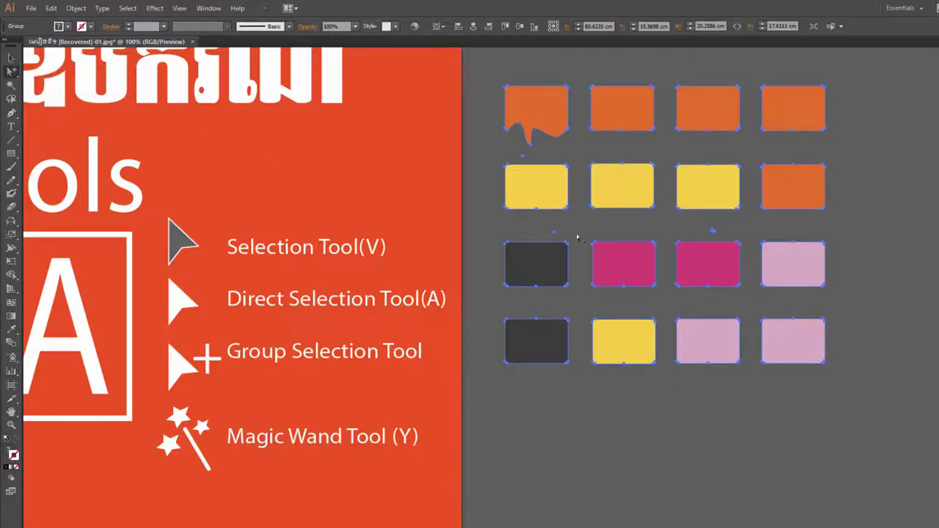
drag(567, 251, 580, 244)
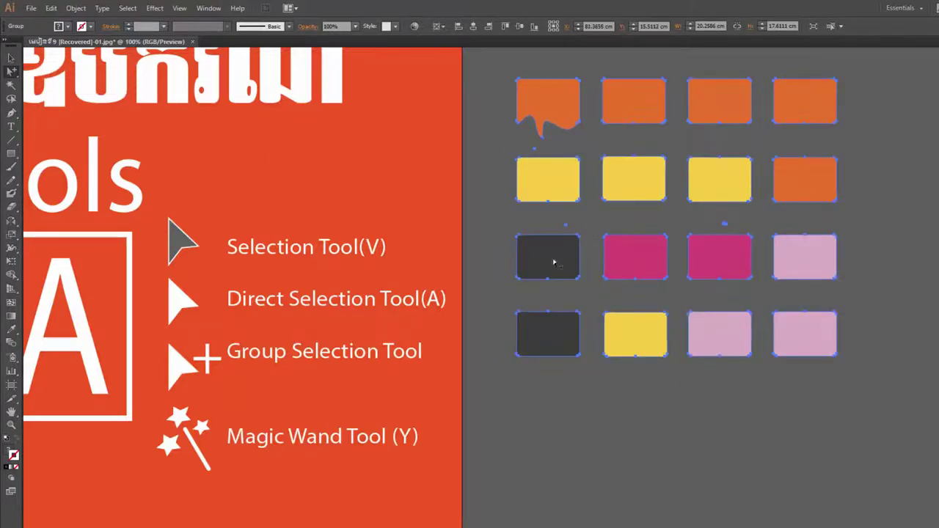
click(542, 261)
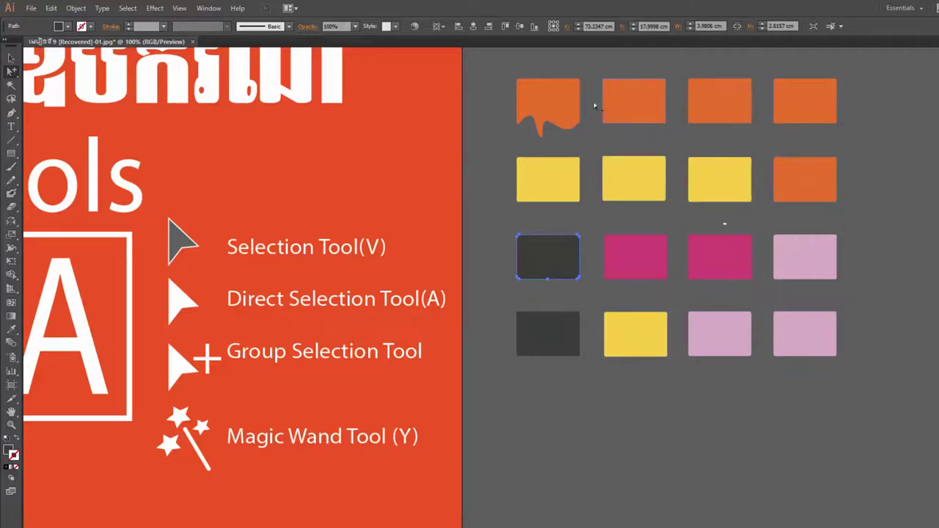
drag(548, 262, 560, 376)
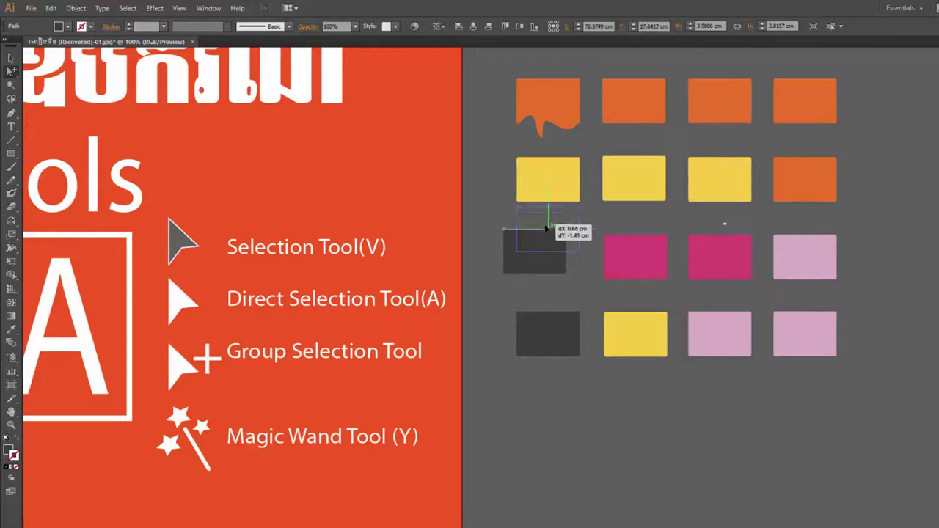
mouse_move(560, 375)
mouse_down()
mouse_move(492, 355)
mouse_move(539, 265)
mouse_up()
key(ctrl+z)
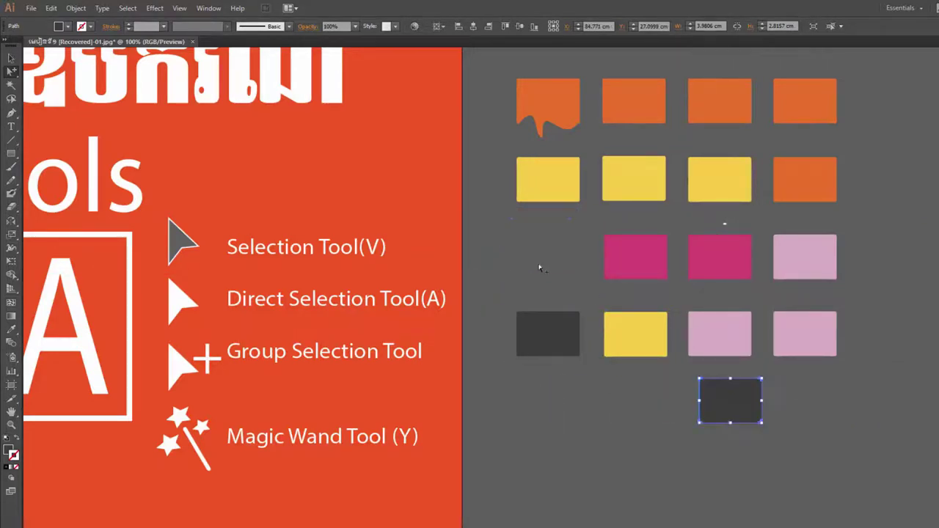
key(ctrl+z)
key(ctrl+z)
key(ctrl+z)
key(ctrl+z)
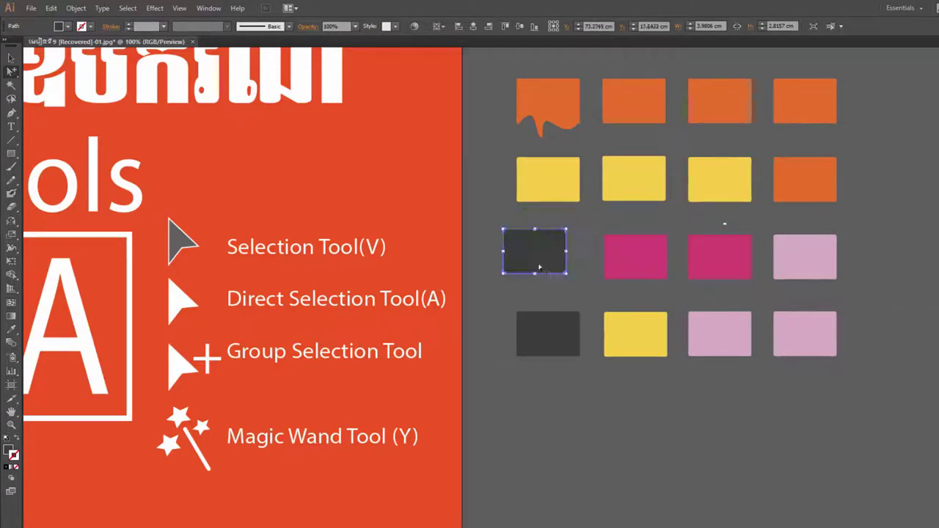
key(ctrl+z)
key(ctrl+z)
key(ctrl+z)
key(ctrl+z)
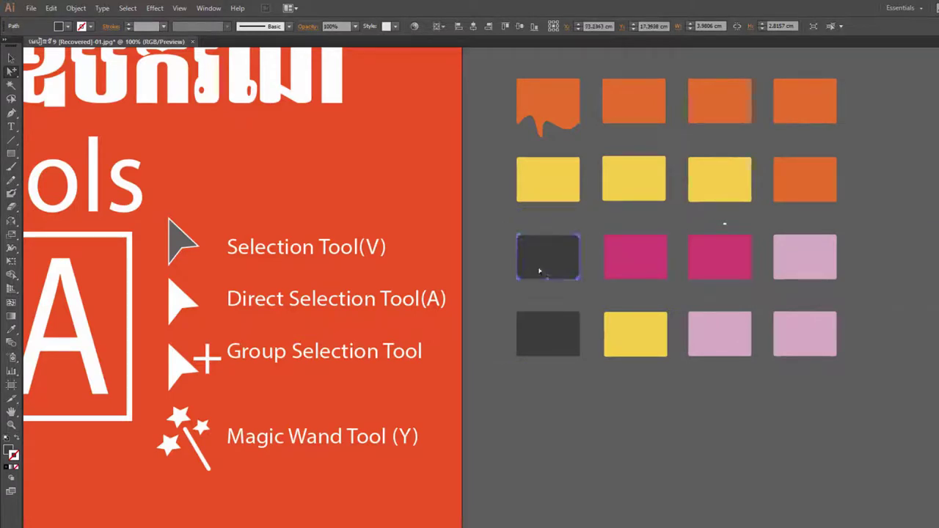
key(ctrl+z)
click(546, 379)
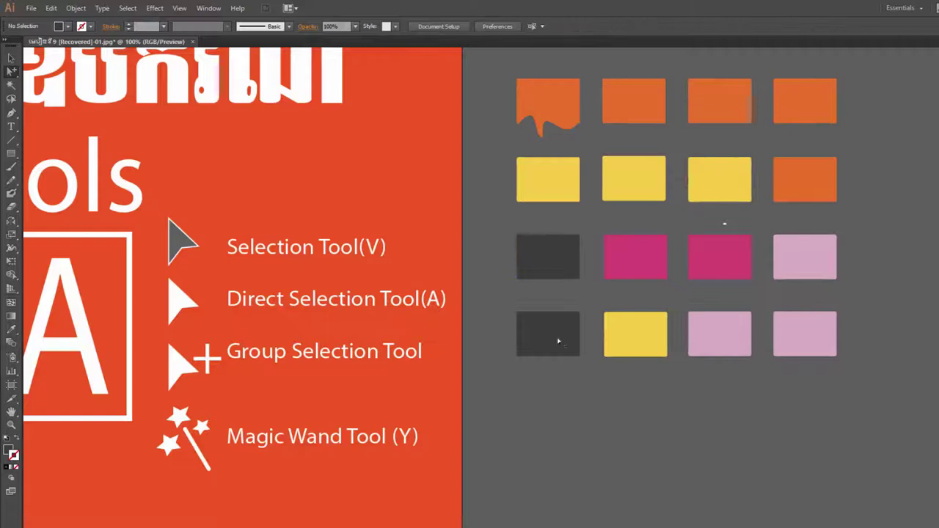
click(566, 245)
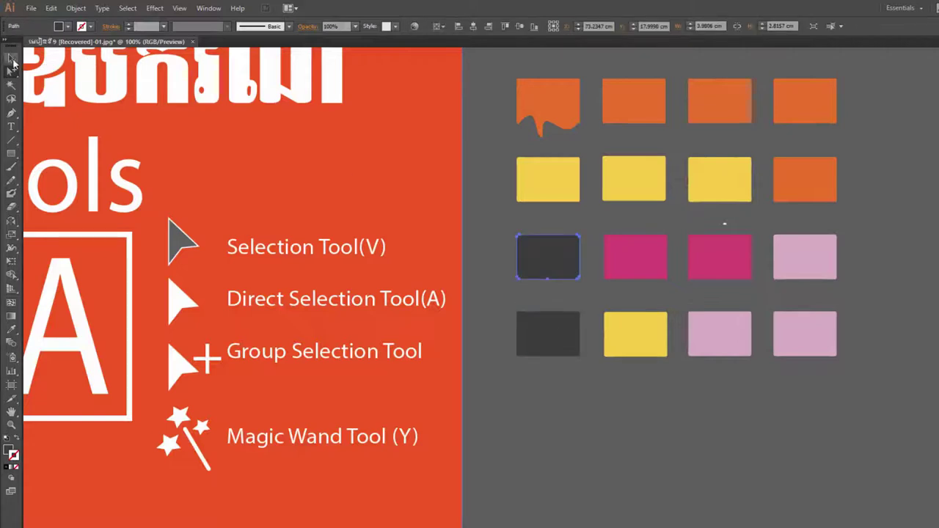
click(643, 198)
drag(646, 208, 662, 326)
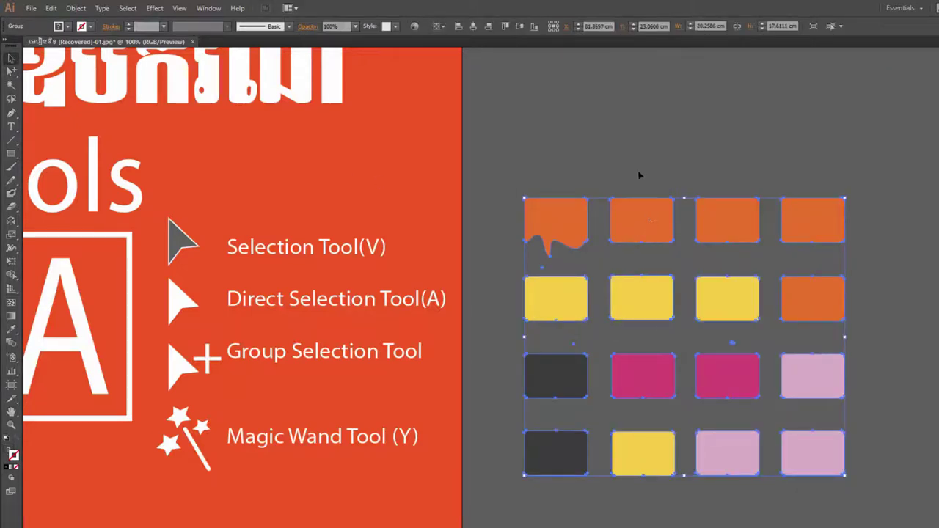
key(ctrl+z)
click(759, 236)
click(719, 197)
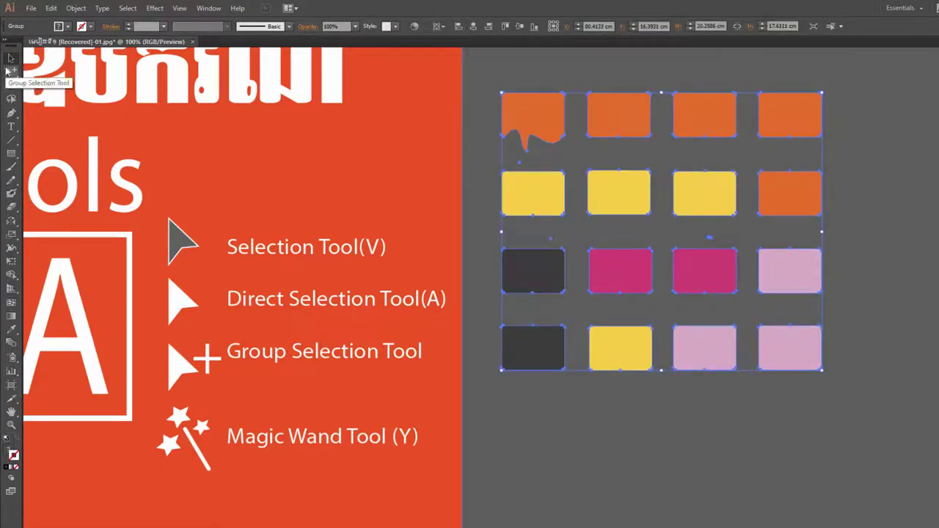
drag(6, 69, 37, 67)
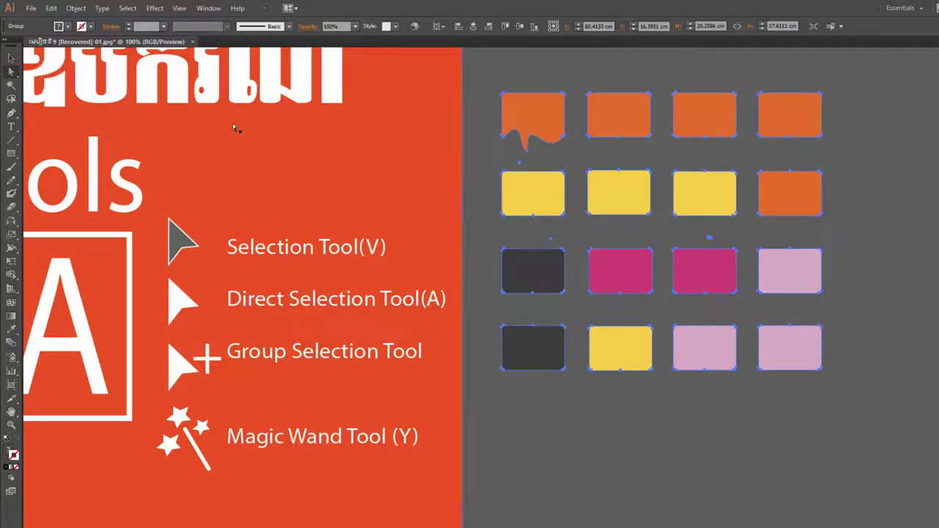
click(660, 235)
mouse_move(639, 210)
mouse_down()
mouse_move(895, 229)
mouse_move(664, 214)
mouse_move(620, 191)
mouse_up()
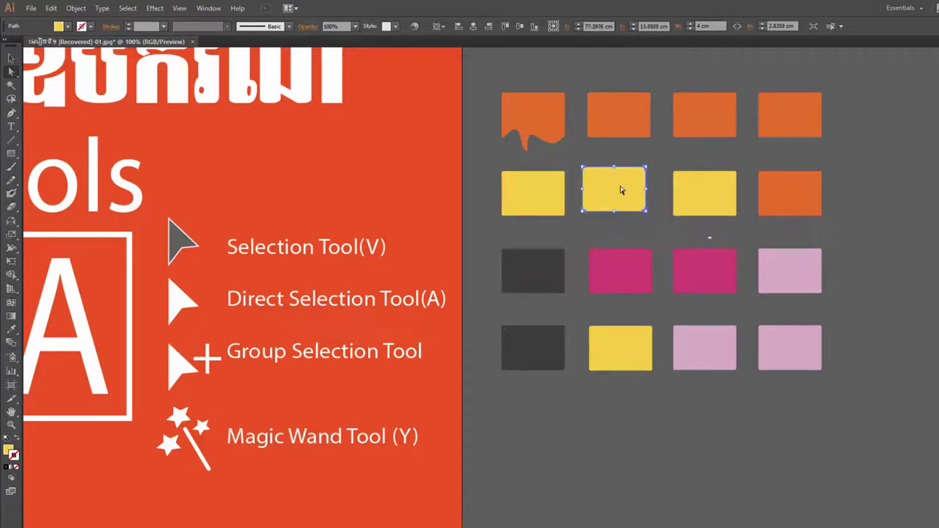
key(ctrl+z)
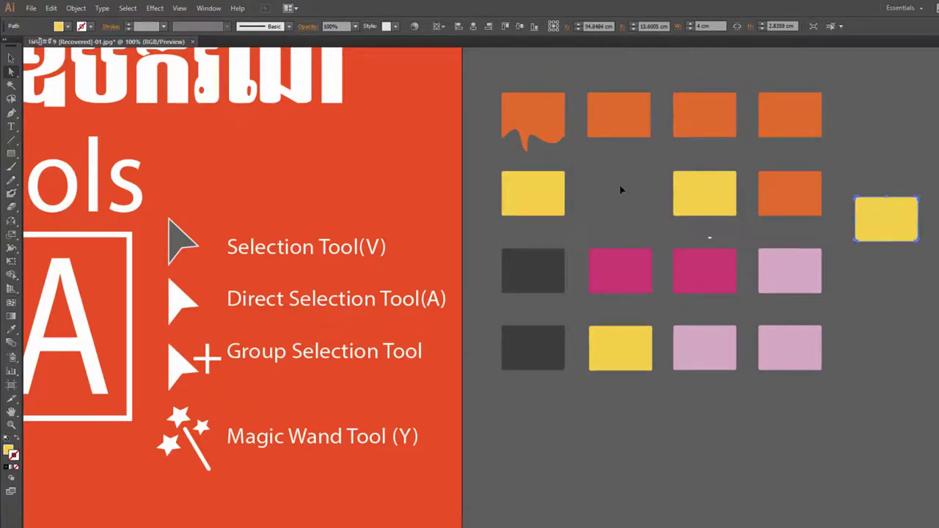
key(ctrl+shift+z)
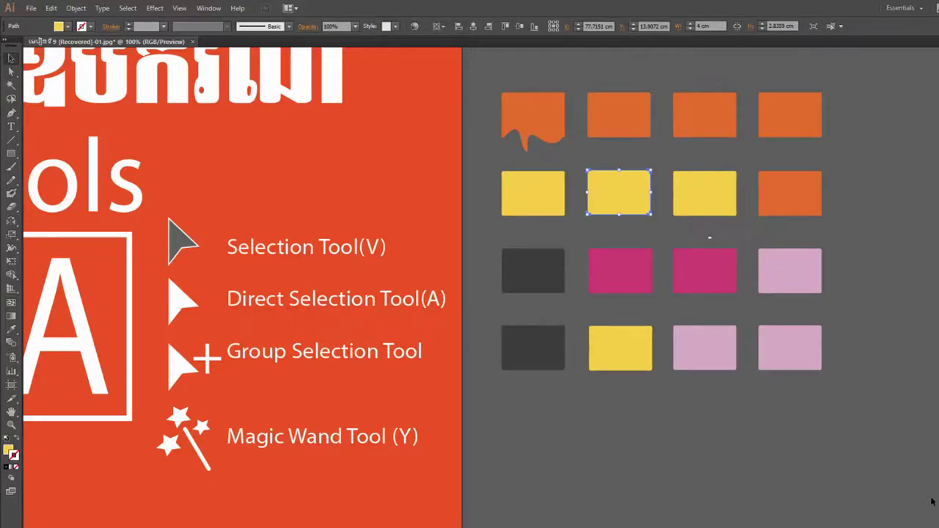
click(763, 433)
scroll(629, 297, down, 1)
Step: Move the grid group up and reselect it
scroll(630, 298, down, 2)
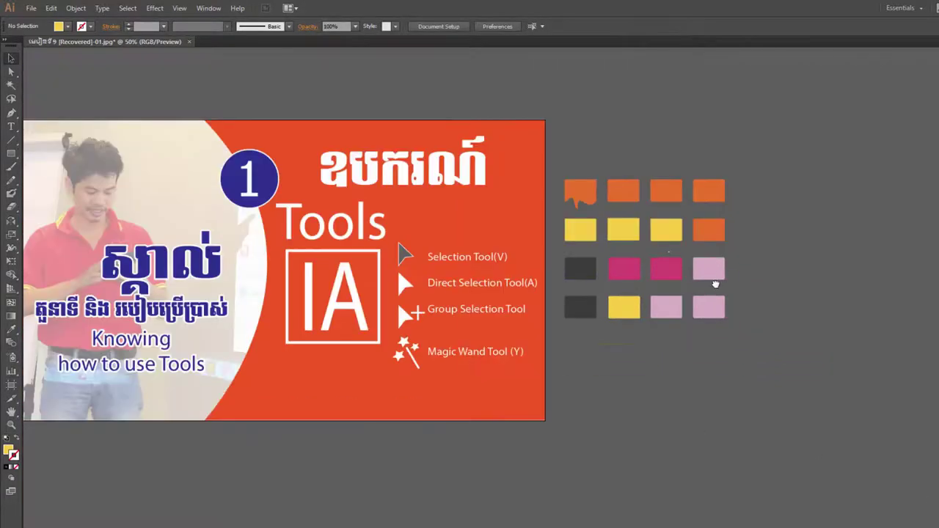
scroll(430, 296, up, 1)
scroll(399, 293, up, 1)
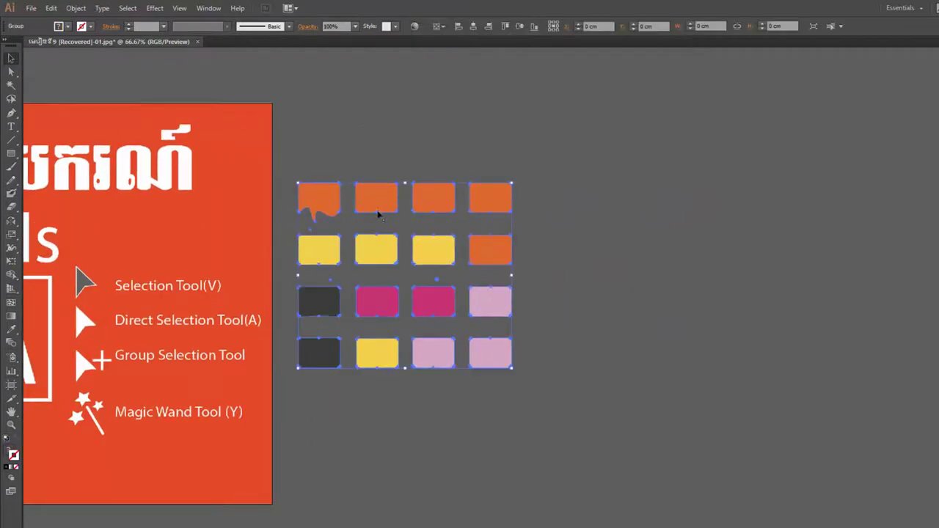
drag(381, 202, 390, 143)
click(621, 188)
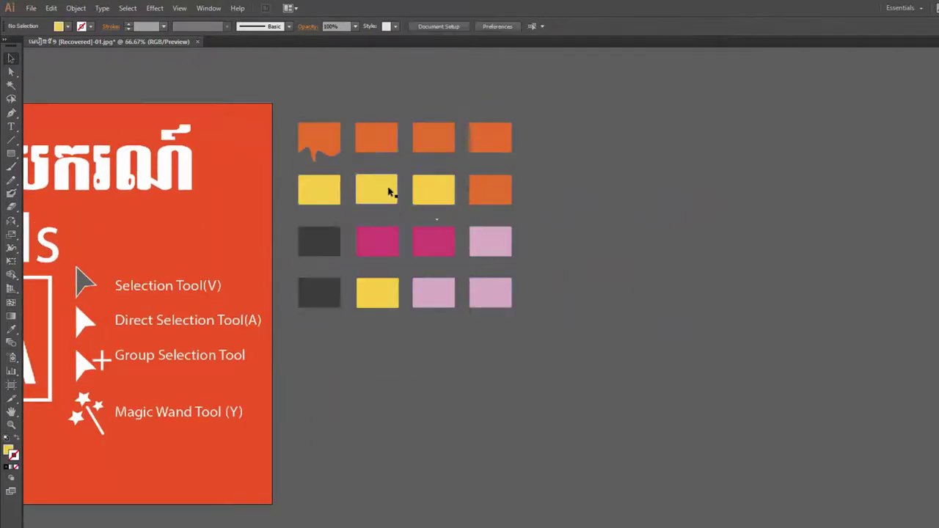
click(360, 196)
click(550, 231)
click(378, 196)
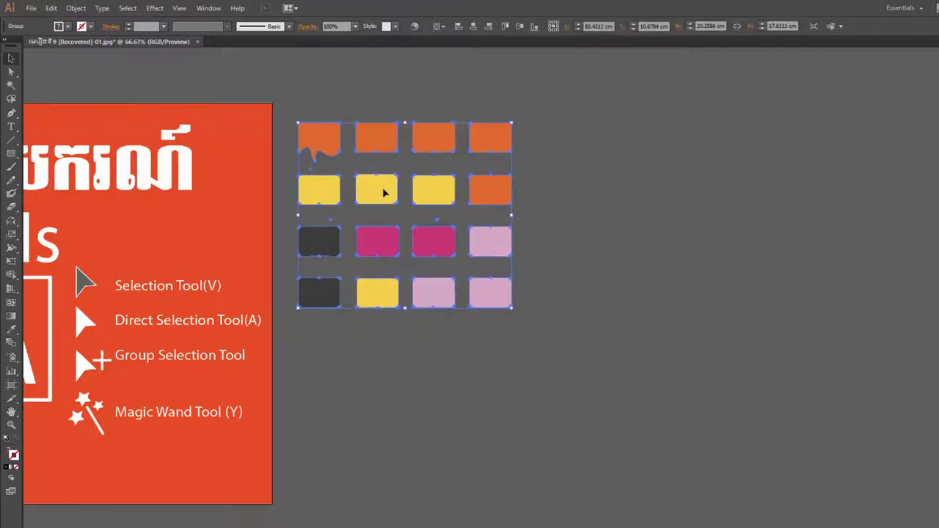
Step: In isolation mode, pull a yellow rectangle out to the right, then exit and move the group
double_click(382, 188)
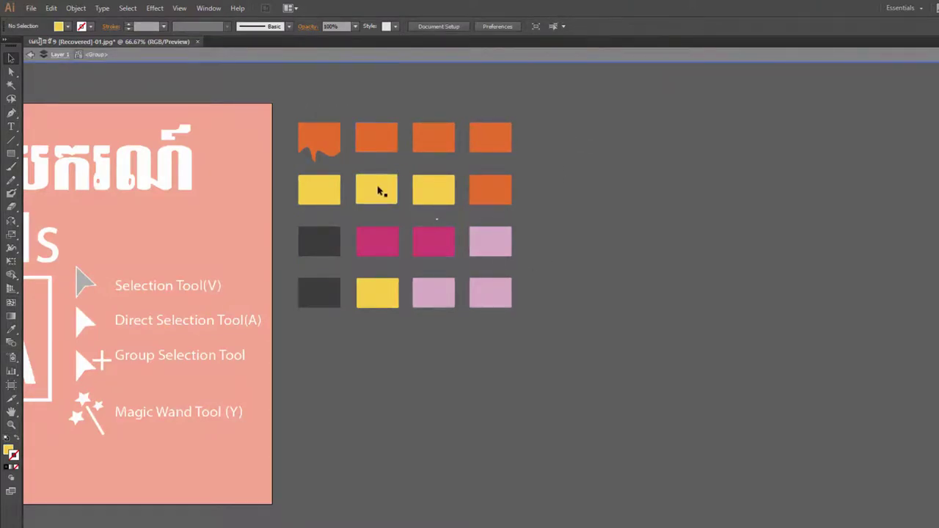
mouse_move(379, 191)
mouse_down()
mouse_move(662, 184)
mouse_move(584, 185)
mouse_up()
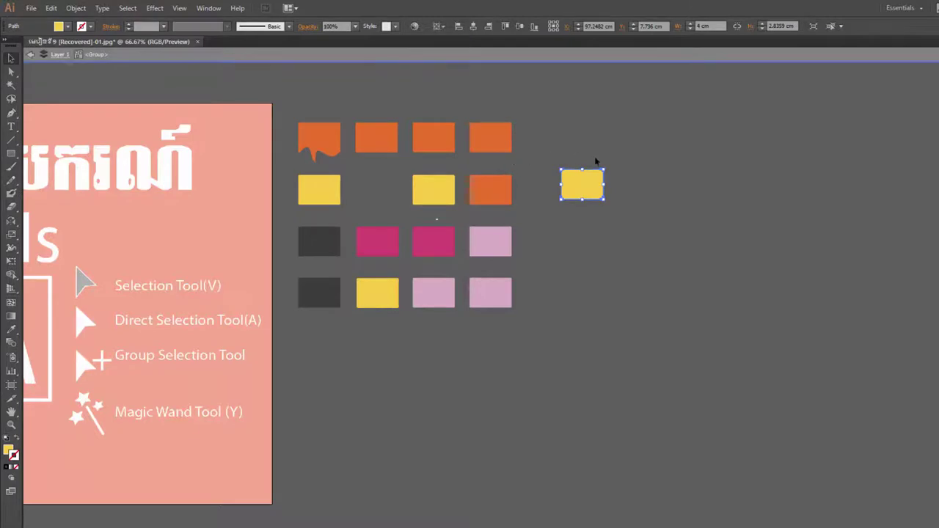
key(Escape)
drag(577, 184, 709, 172)
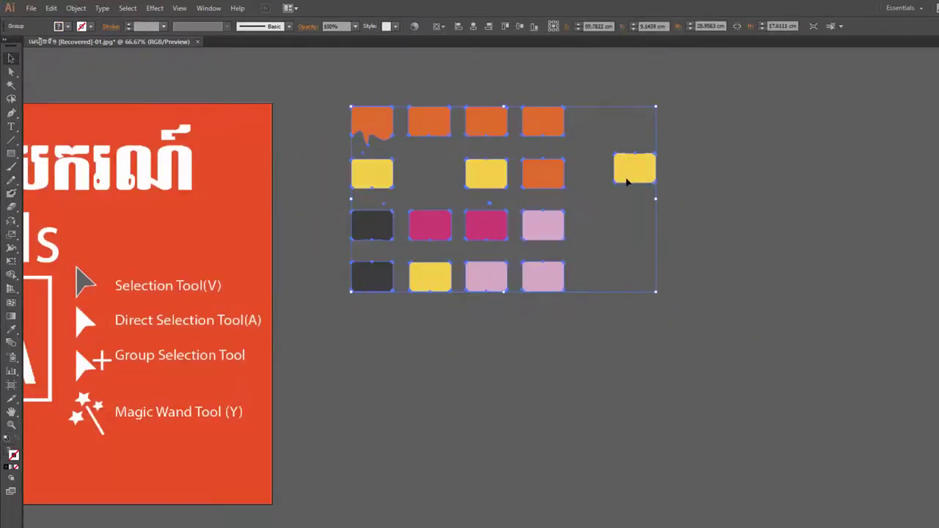
drag(709, 173, 576, 190)
Step: Undo the group move, re-enter the group and undo the yellow swatch's removal
scroll(603, 191, up, 2)
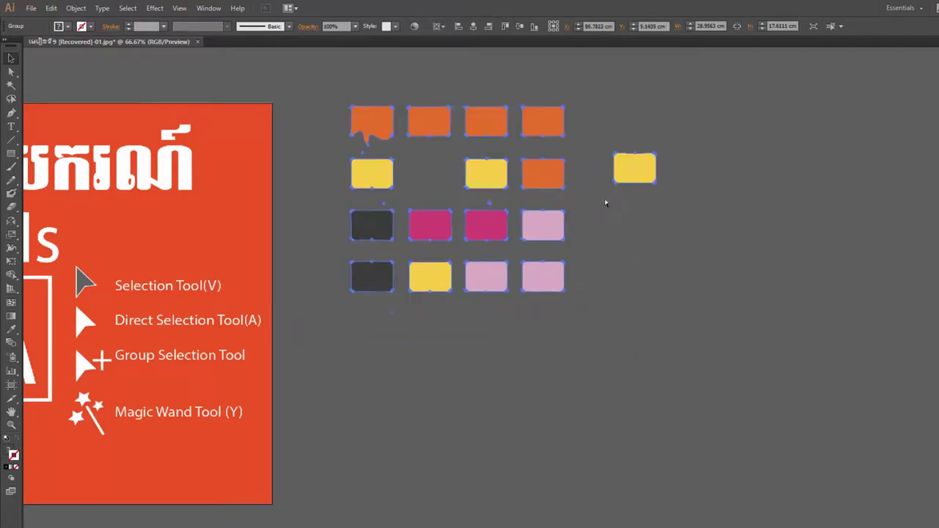
scroll(606, 203, left, 3)
key(ctrl+z)
double_click(606, 203)
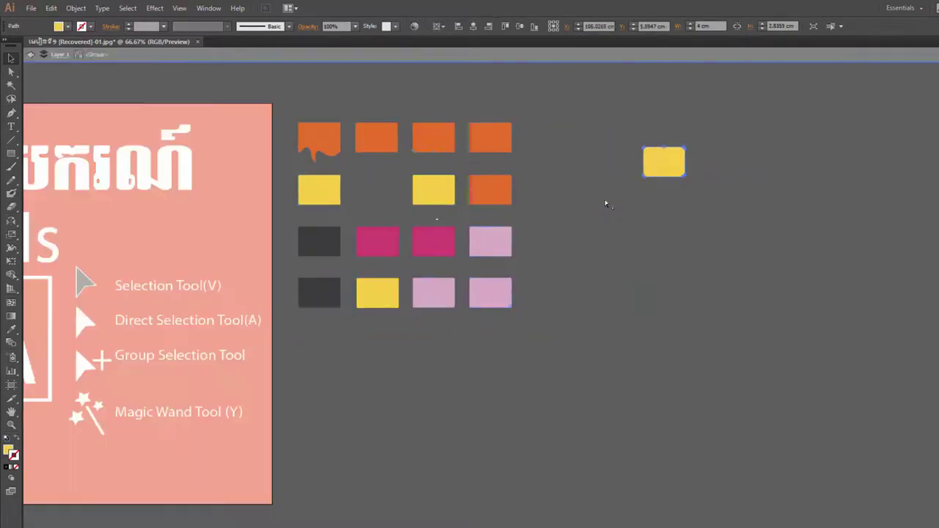
key(ctrl+z)
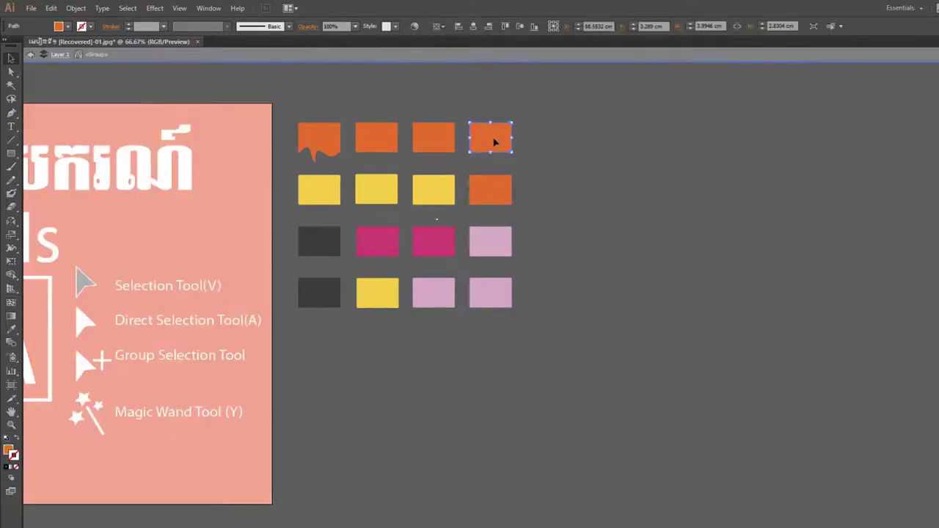
Step: Inside the group, drag the top-right orange swatch out and enlarge it, then exit and zoom out
mouse_move(498, 145)
mouse_down()
mouse_move(602, 149)
mouse_move(502, 124)
mouse_move(574, 203)
mouse_up()
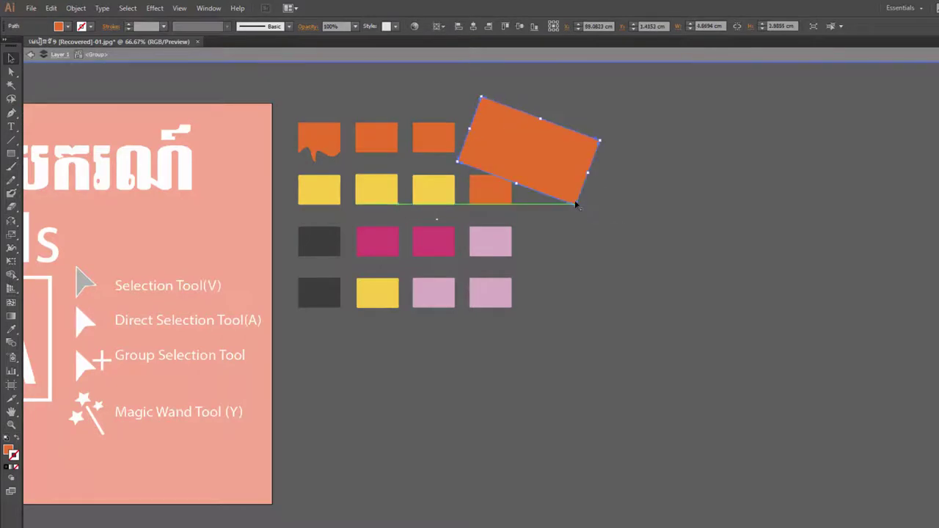
mouse_move(541, 147)
mouse_down()
mouse_move(535, 135)
mouse_move(554, 154)
mouse_up()
key(Escape)
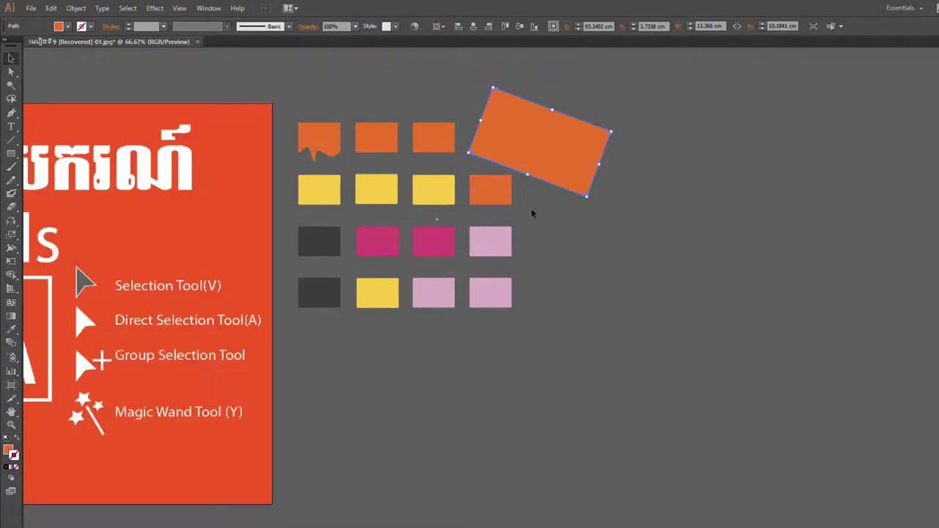
click(531, 211)
scroll(467, 267, down, 1)
Step: Re-enter the group, undo the orange swatch's enlargement and move, and exit isolation mode
double_click(540, 185)
key(ctrl+z)
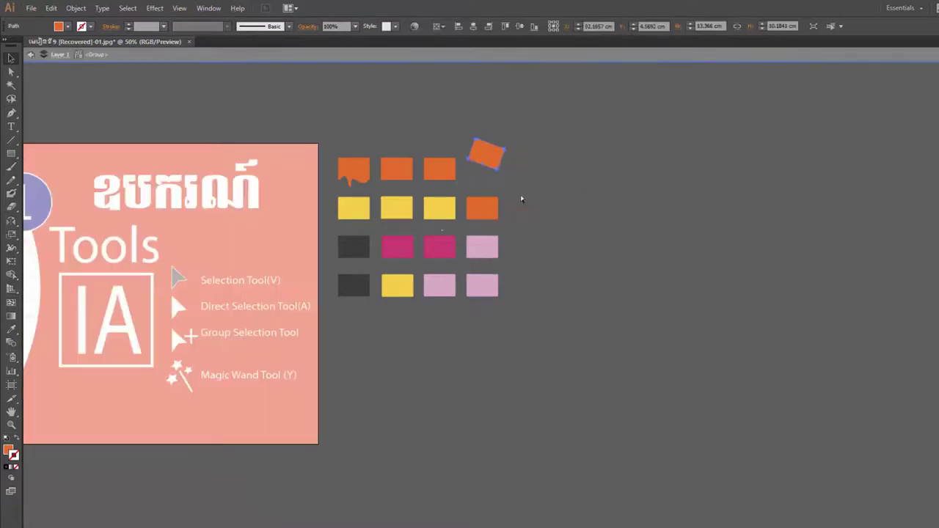
key(ctrl+z)
key(ctrl+z)
key(ctrl+z)
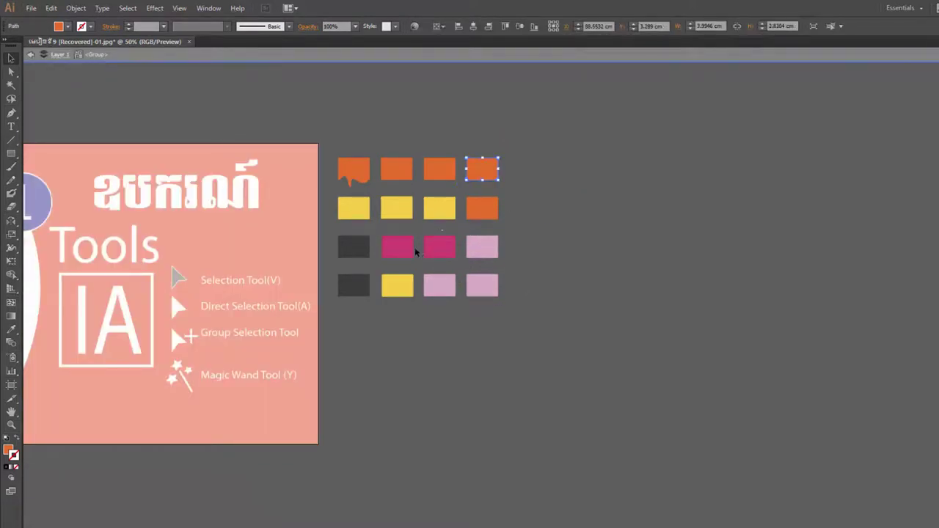
scroll(416, 252, up, 1)
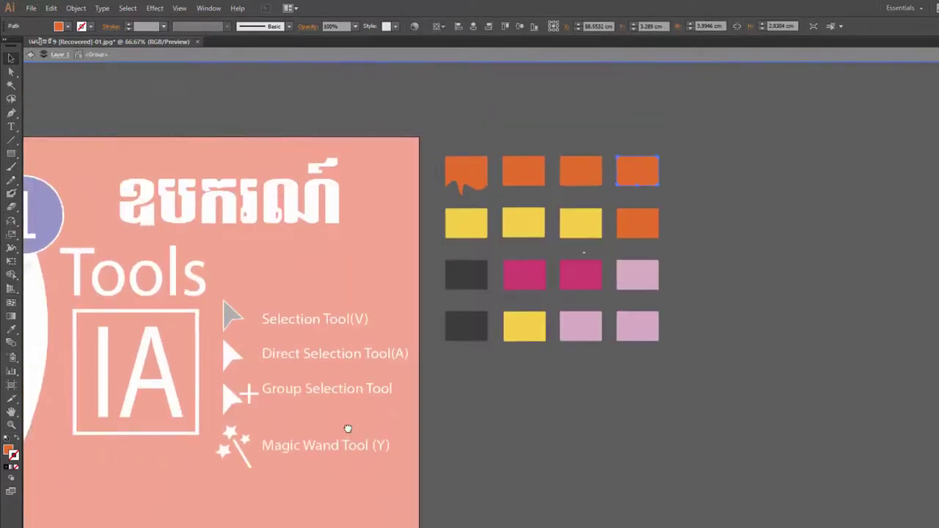
key(Escape)
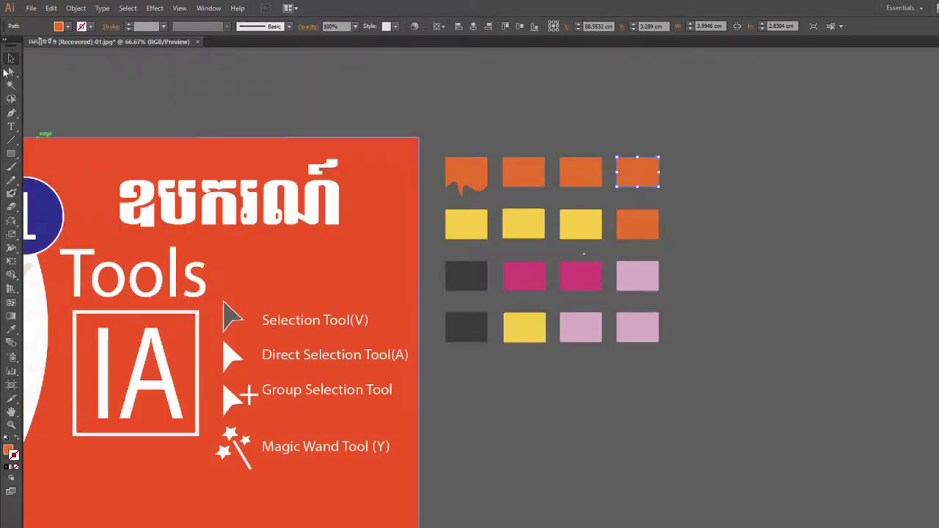
Step: Select the colour grid group and ungroup it from the context menu
click(10, 85)
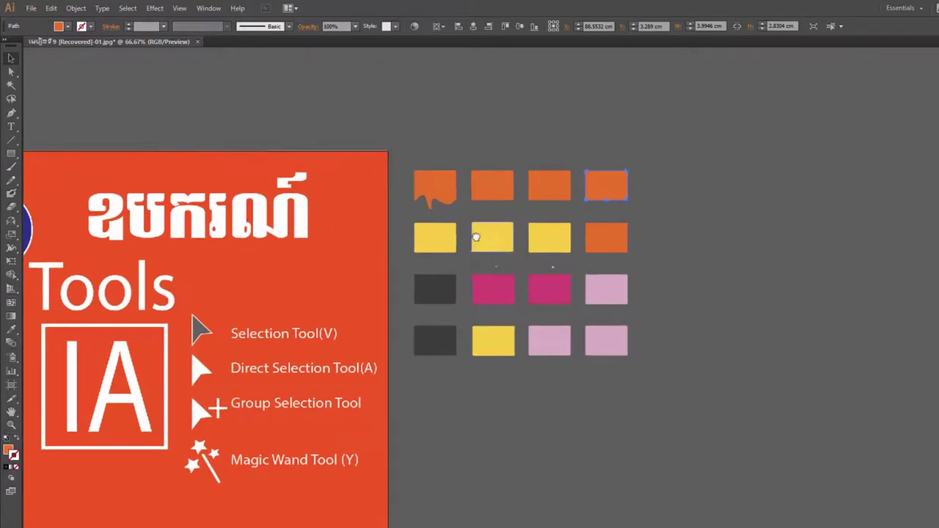
drag(516, 224, 477, 235)
click(497, 168)
click(493, 185)
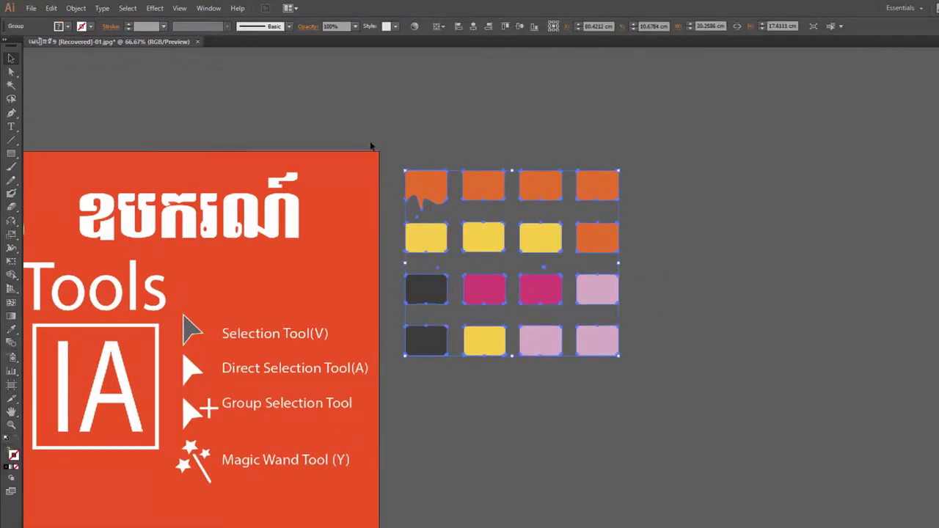
right_click(498, 195)
click(550, 254)
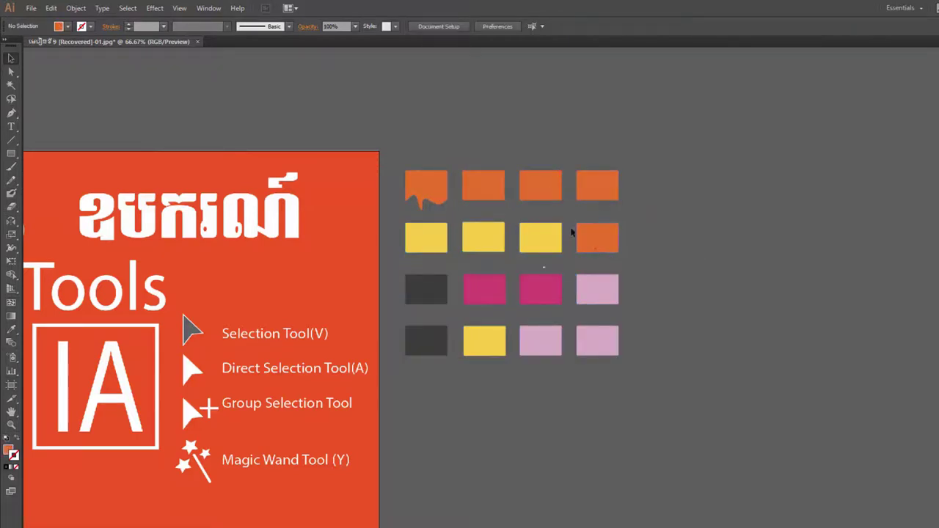
Step: Select three top-row orange swatches individually to confirm they are separate, then deselect
click(414, 191)
shift+click(493, 188)
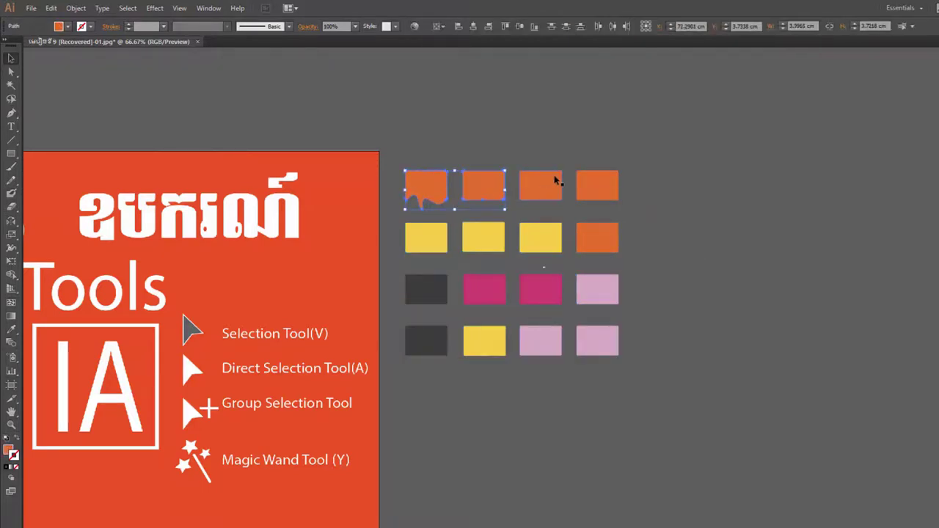
shift+click(616, 188)
click(699, 233)
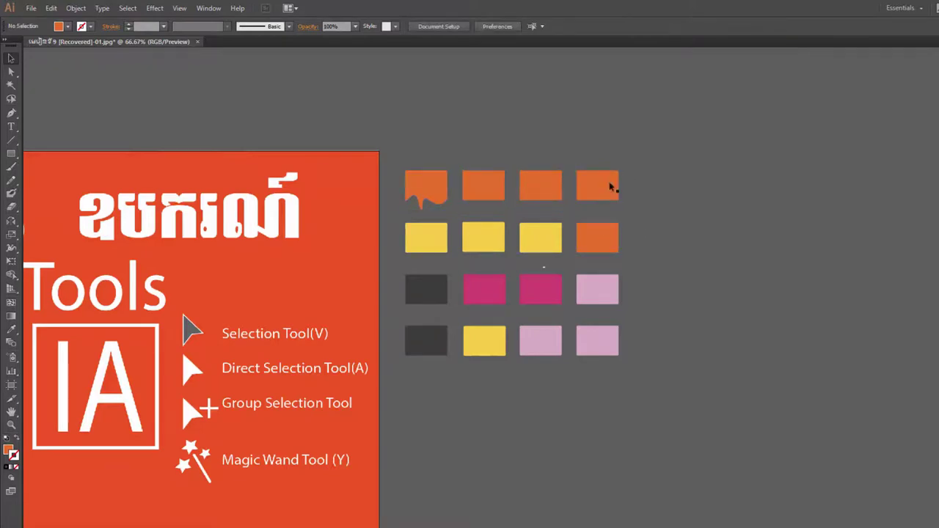
Step: Duplicate an orange swatch rightward and repeat for five copies, then copy the last four down a row
drag(610, 187, 670, 188)
key(ctrl+r)
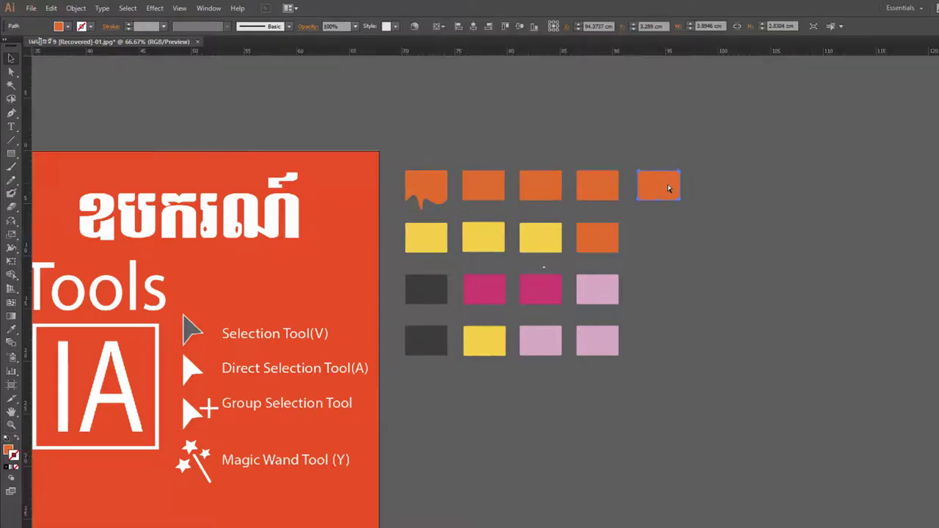
key(ctrl+d)
key(ctrl+d)
key(ctrl+d)
key(ctrl+d)
click(682, 236)
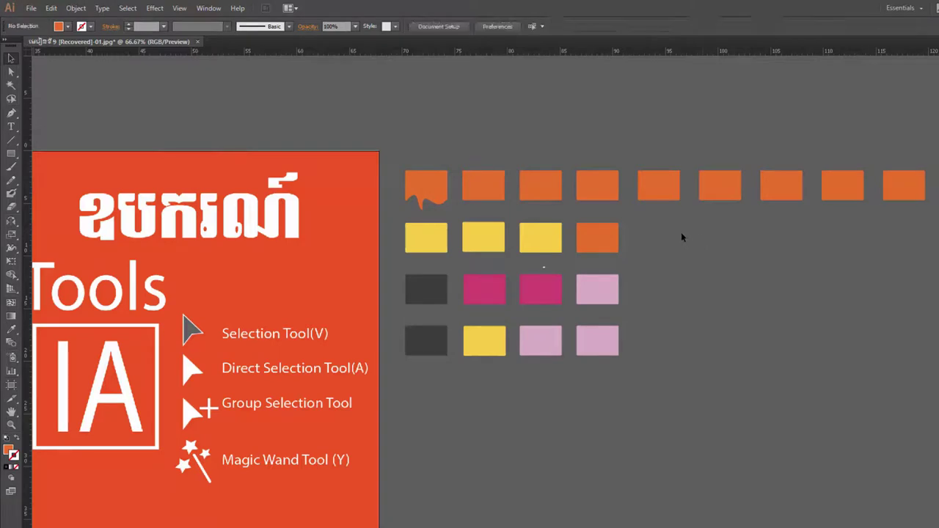
drag(926, 167, 689, 192)
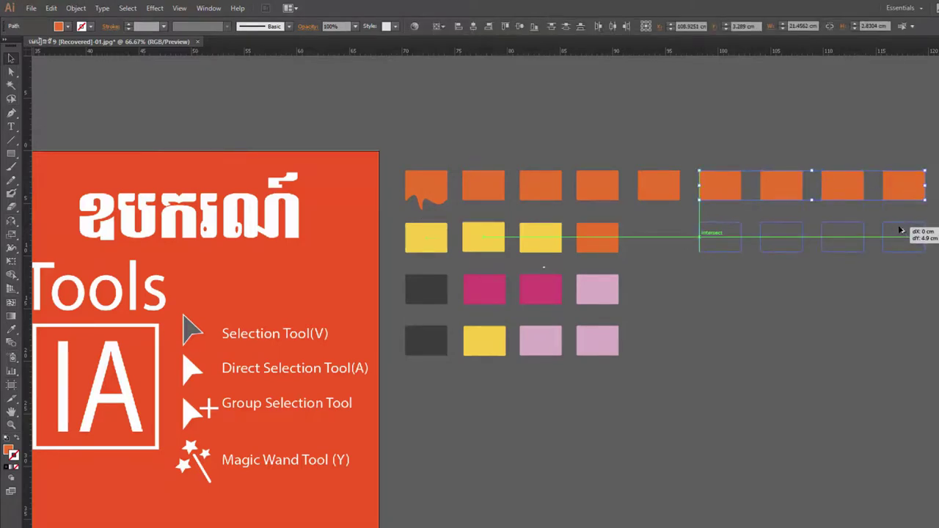
drag(917, 185, 906, 234)
click(820, 304)
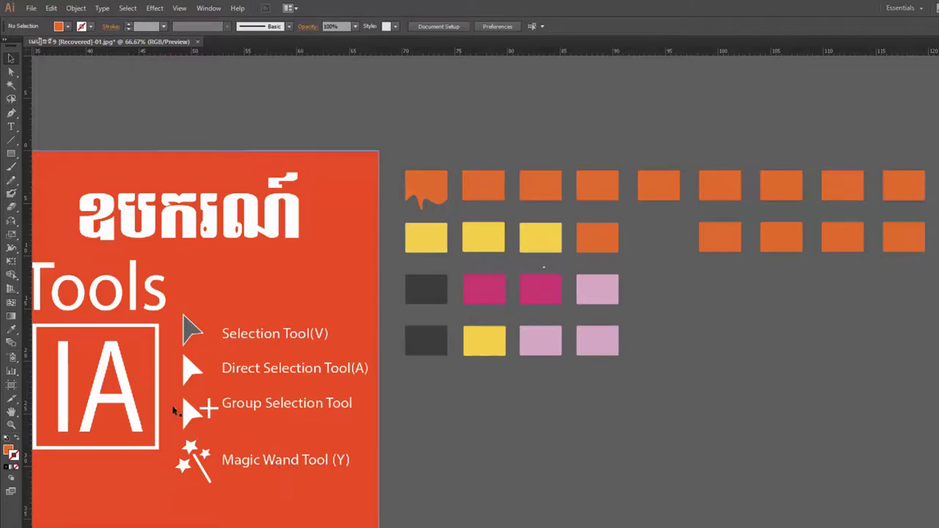
Step: With the Magic Wand, select orange, pink, yellow, magenta and dark grey swatches, ending on orange
click(11, 85)
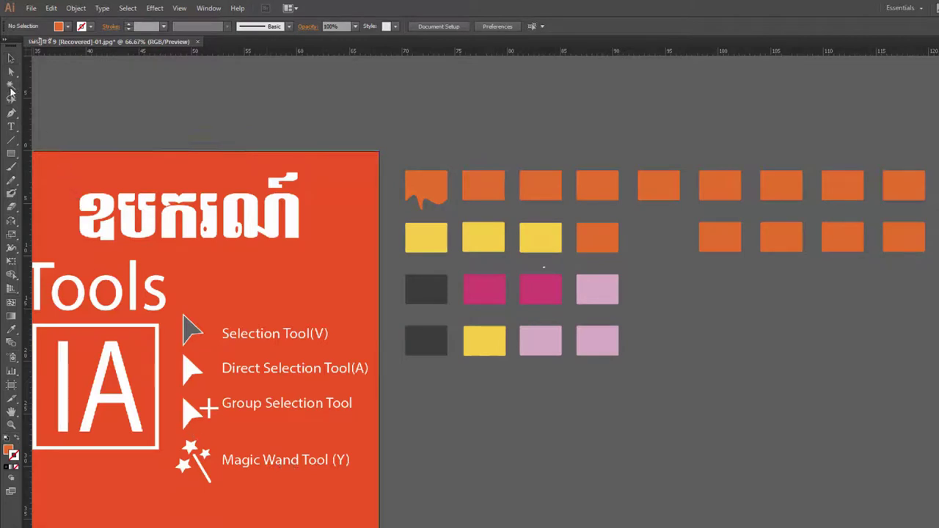
click(424, 182)
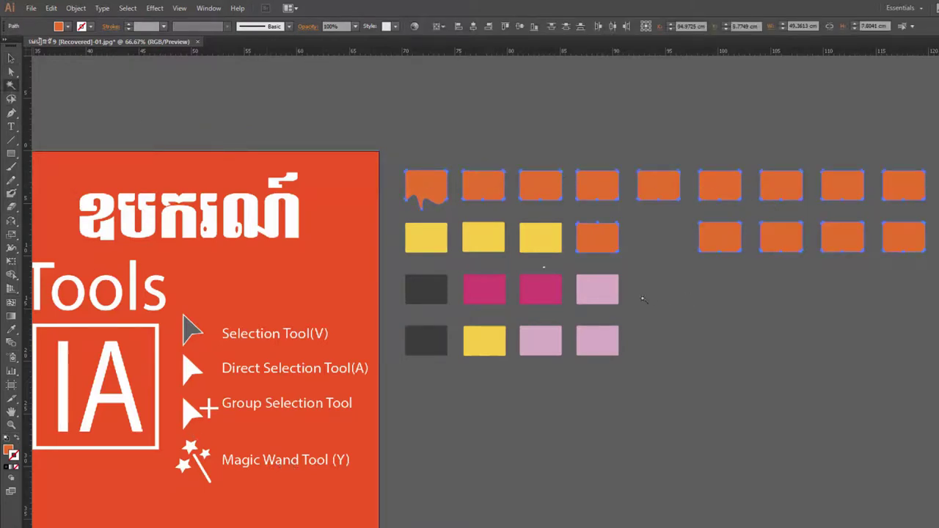
click(596, 292)
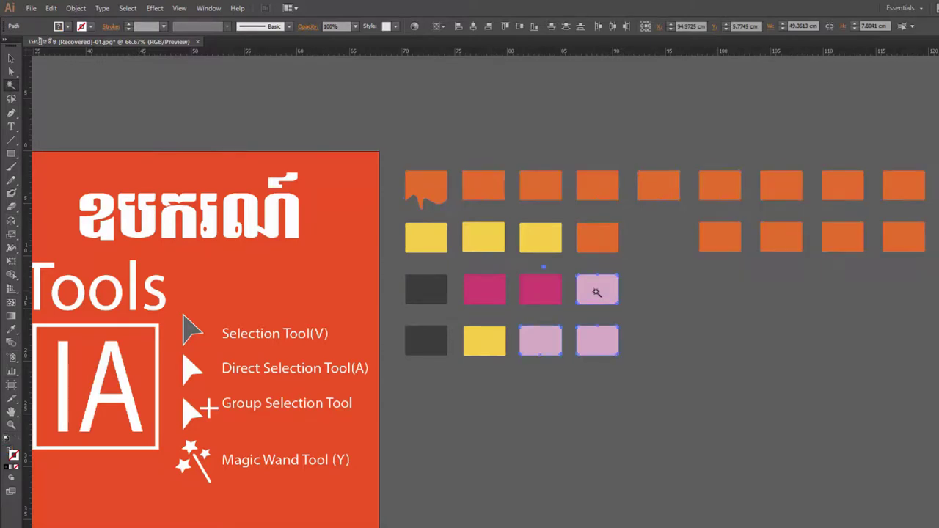
click(541, 246)
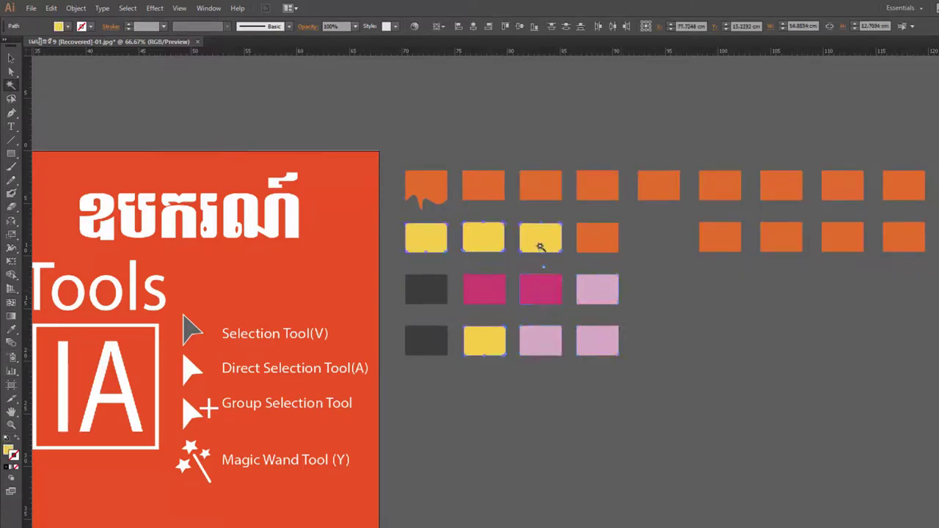
click(418, 209)
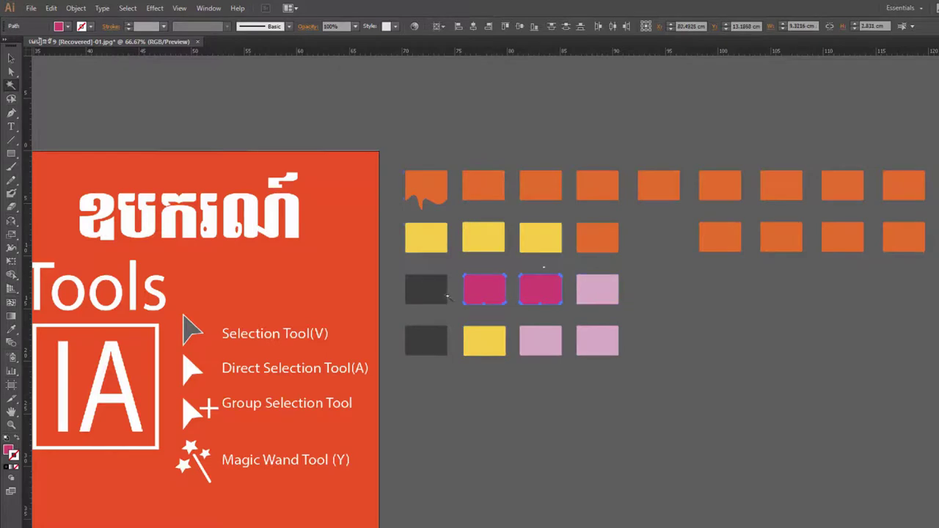
click(436, 342)
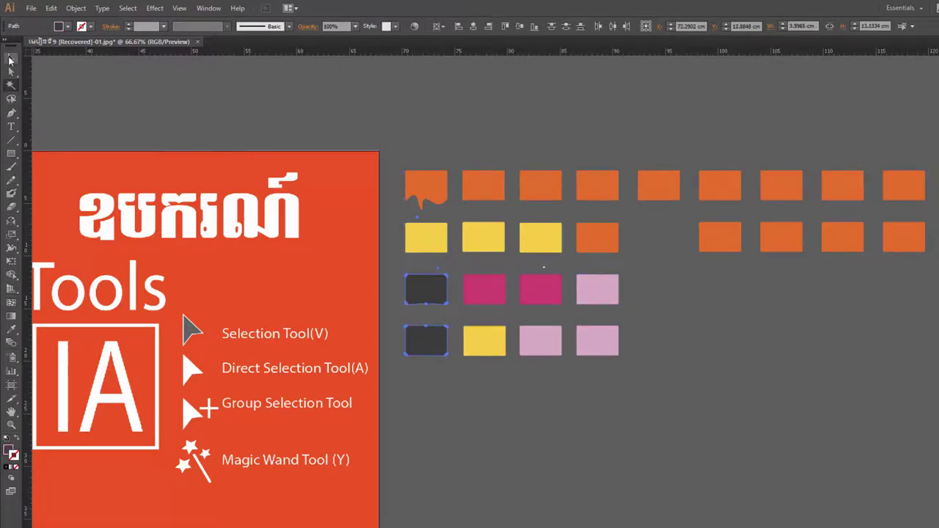
click(540, 289)
click(514, 232)
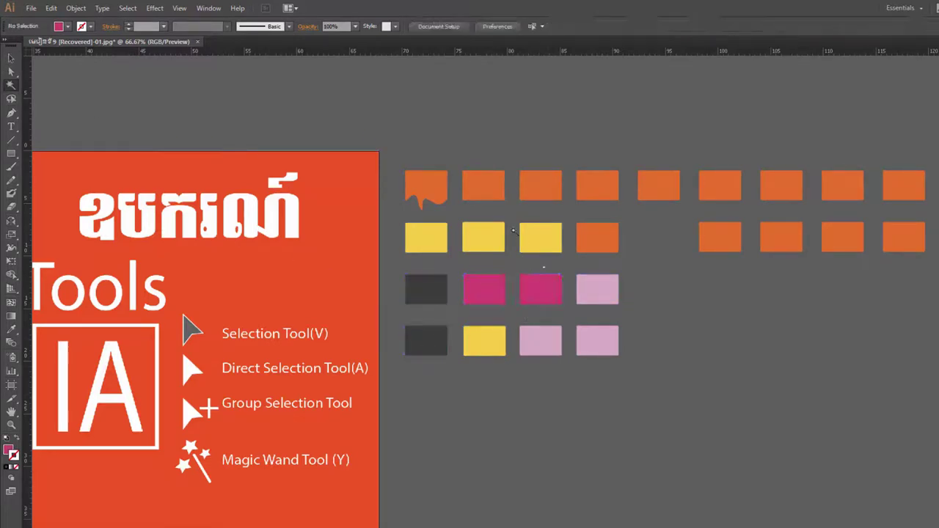
click(419, 236)
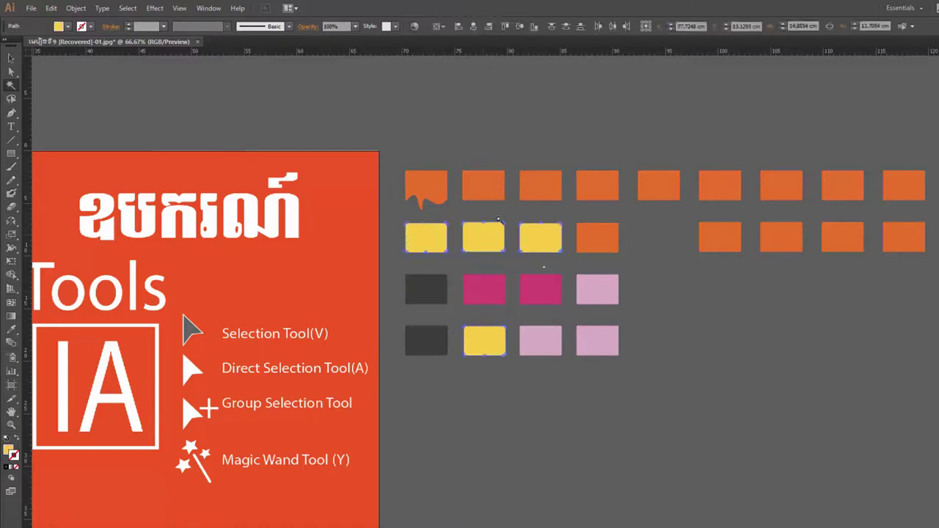
click(444, 192)
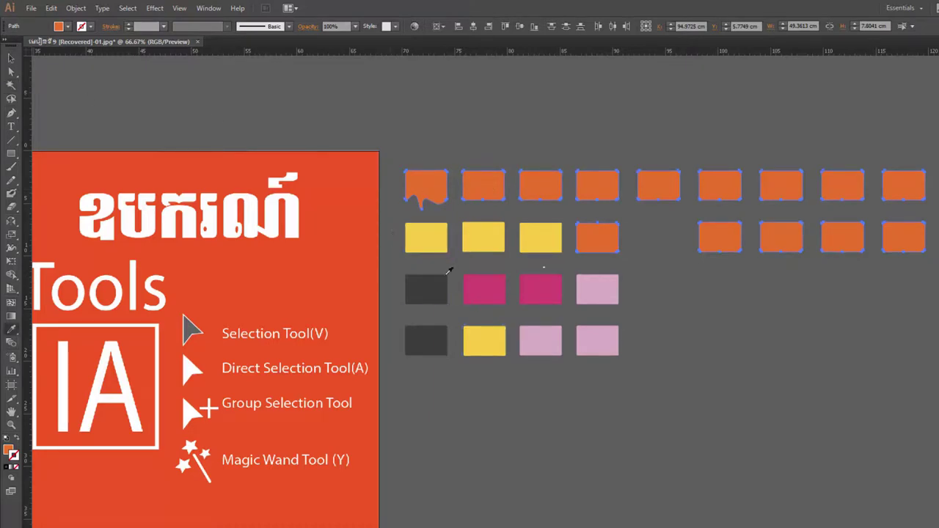
Step: Recolour the selected orange rectangles yellow by sampling a yellow swatch with the Eyedropper
key(i)
click(440, 246)
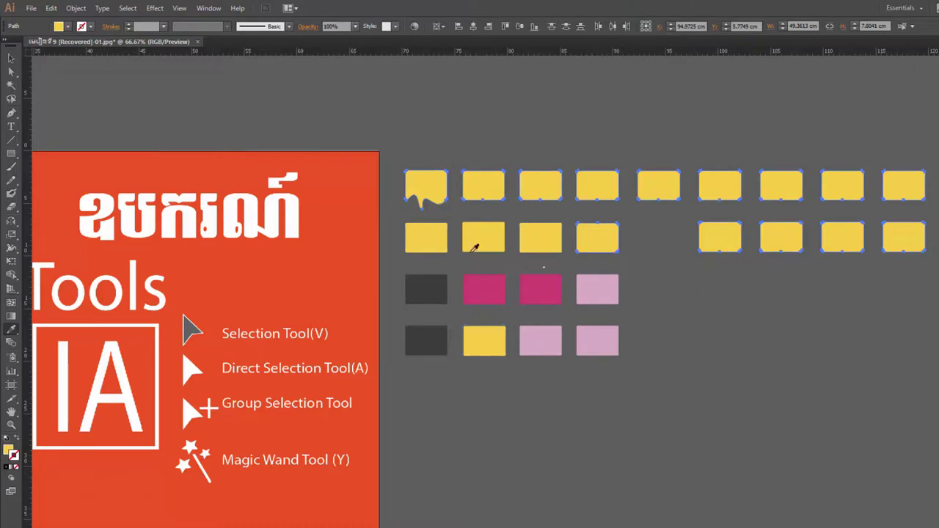
click(10, 58)
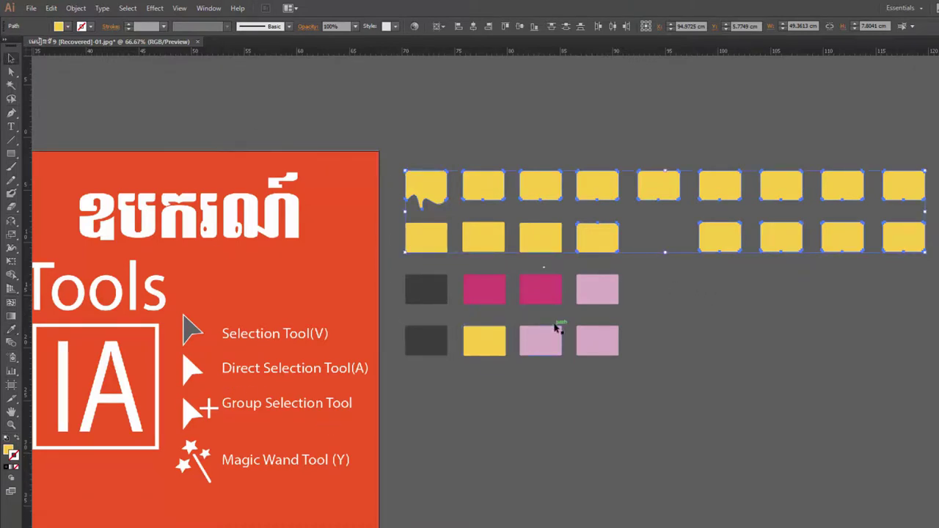
Step: Select the placed cover image, reframe the view around the cover, then deselect it
scroll(535, 369, down, 1)
drag(536, 368, 762, 325)
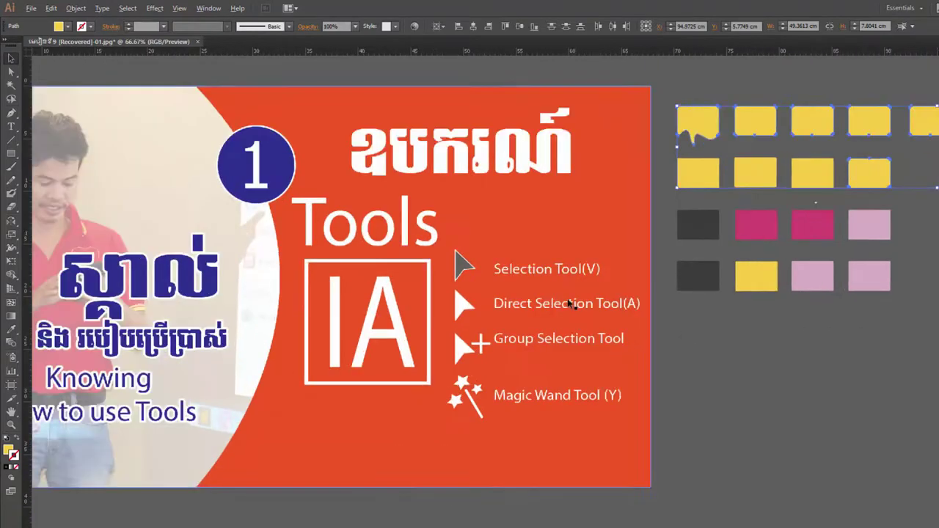
click(569, 308)
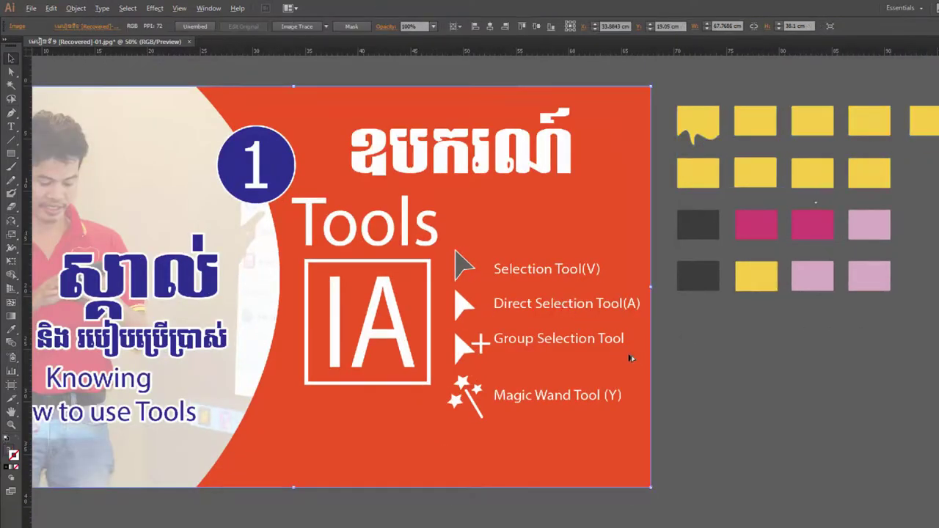
alt+scroll(600, 313, down, 2)
drag(536, 315, 448, 300)
alt+scroll(448, 299, up, 1)
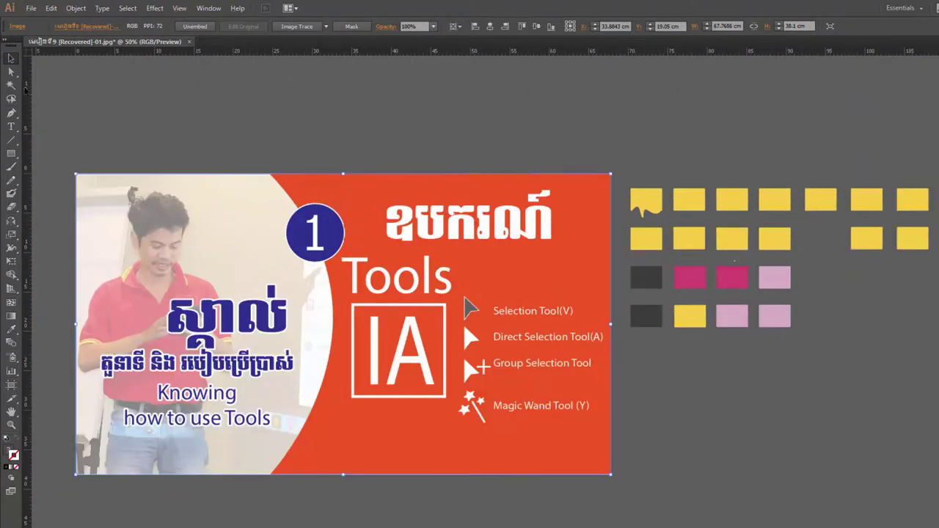
click(11, 85)
click(11, 58)
Step: Test-move and enlarge the top-right yellow rectangle, then undo both changes
click(404, 105)
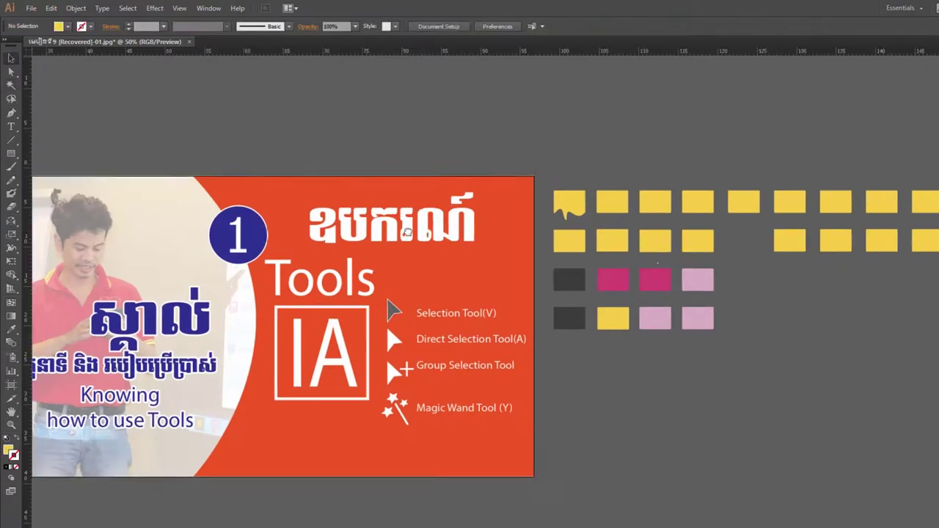
drag(824, 248, 410, 235)
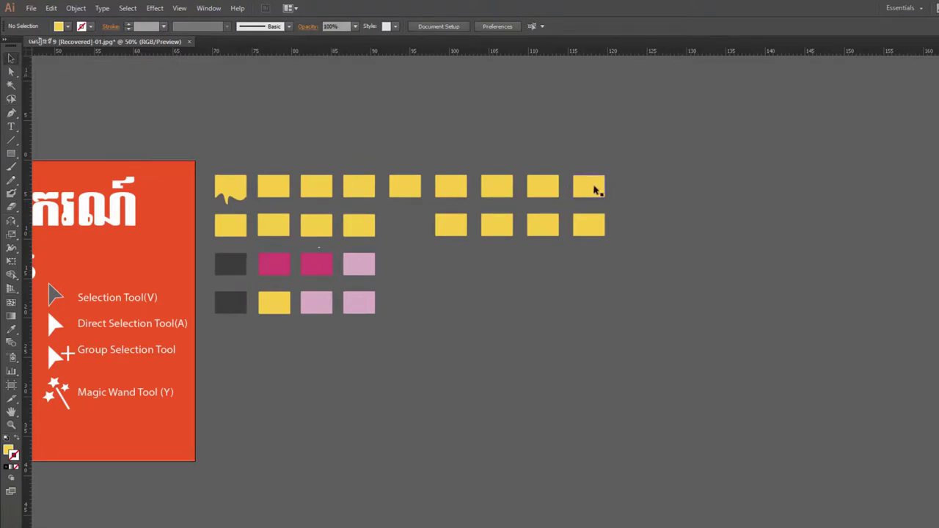
drag(594, 190, 811, 266)
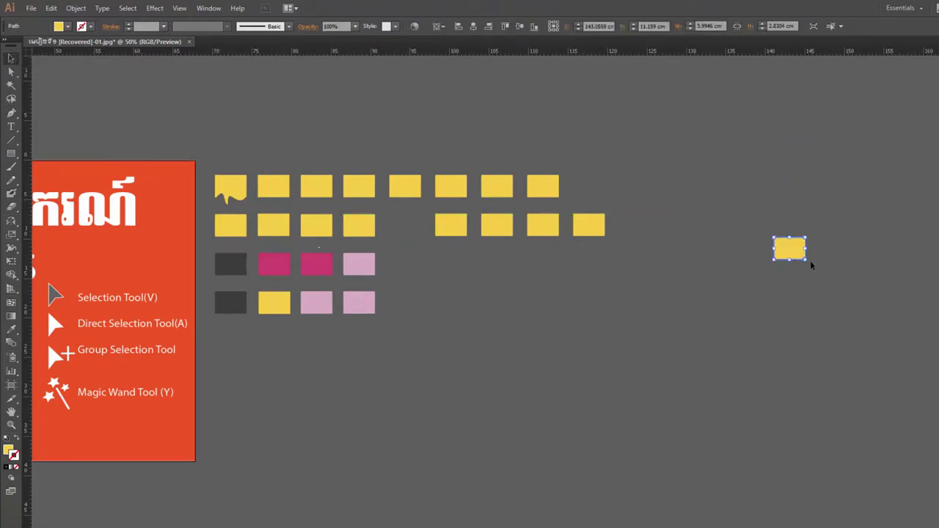
drag(805, 259, 873, 307)
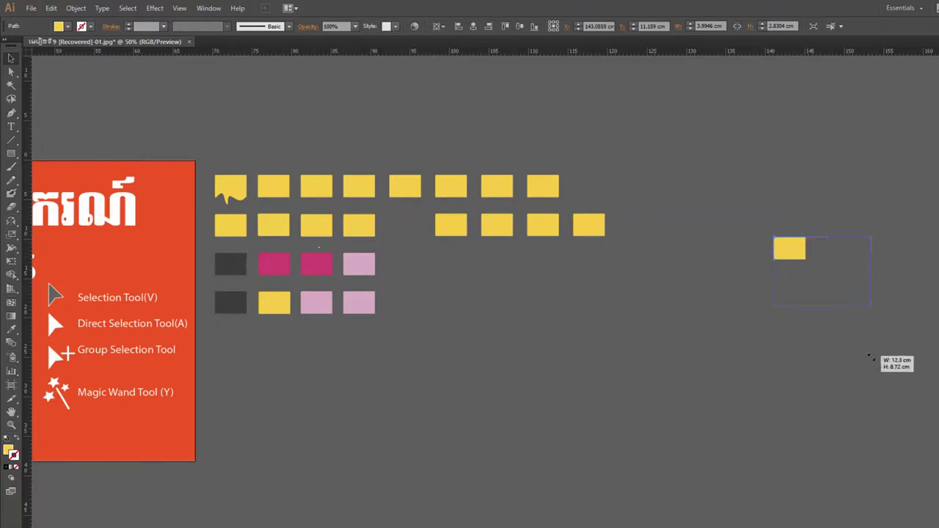
drag(846, 277, 694, 146)
key(ctrl+z)
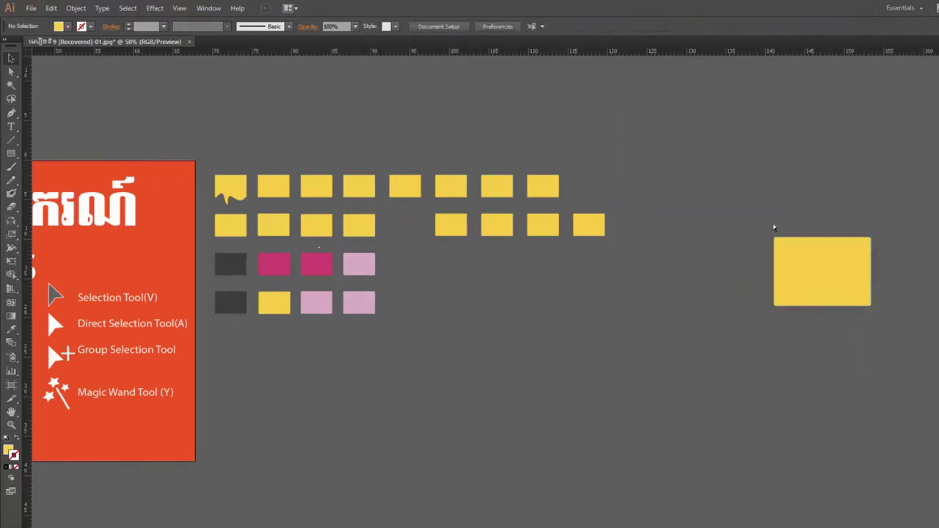
key(ctrl+z)
key(ctrl+z)
key(ctrl+z)
Step: Draw a 38.3117 cm by 10.6539 cm yellow rectangle below the grid and zoom in
click(11, 72)
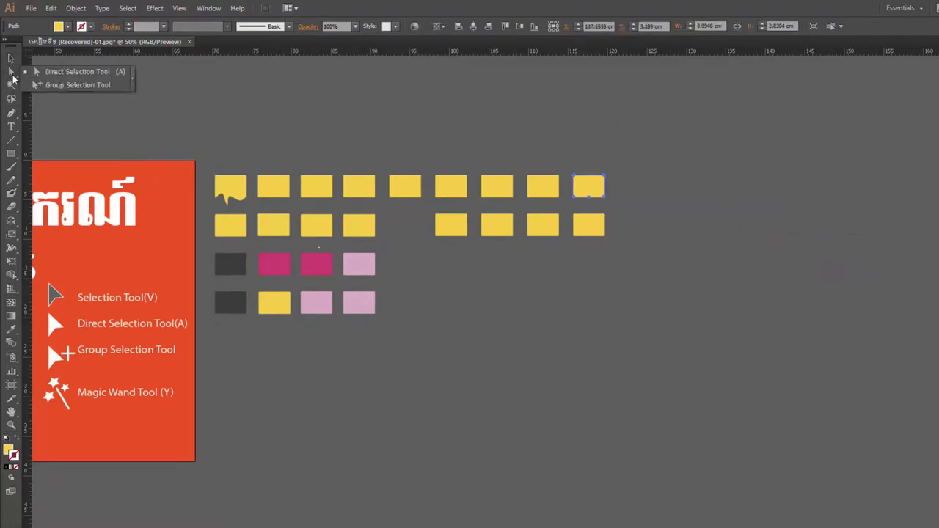
click(42, 76)
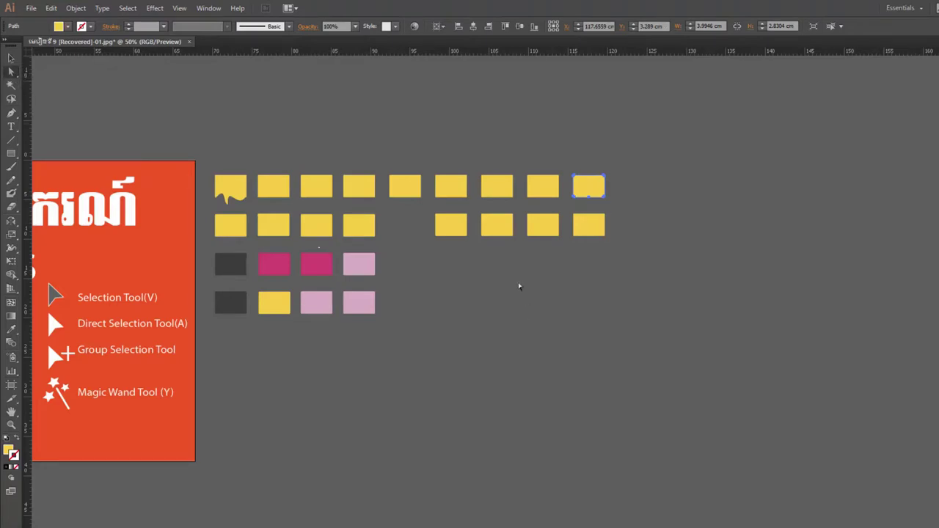
key(m)
drag(477, 300, 779, 383)
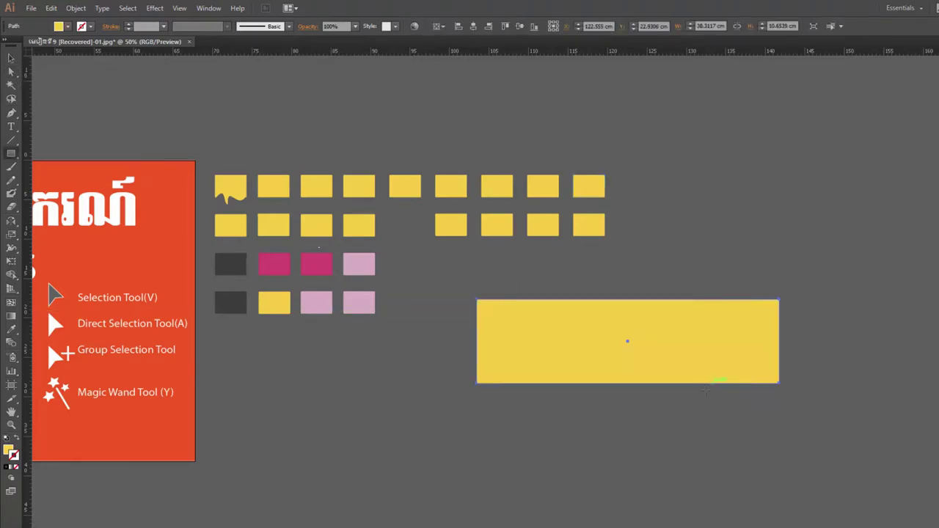
drag(719, 352, 598, 308)
scroll(597, 308, up, 2)
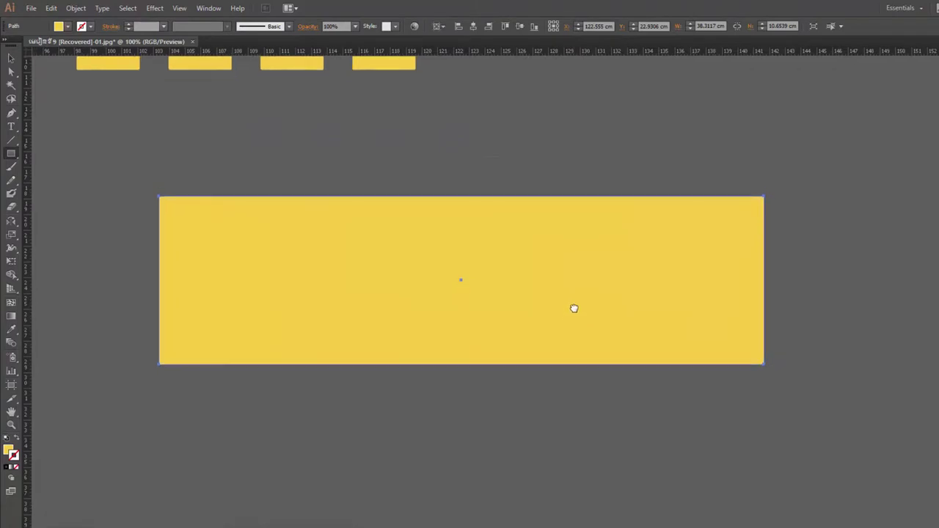
key(v)
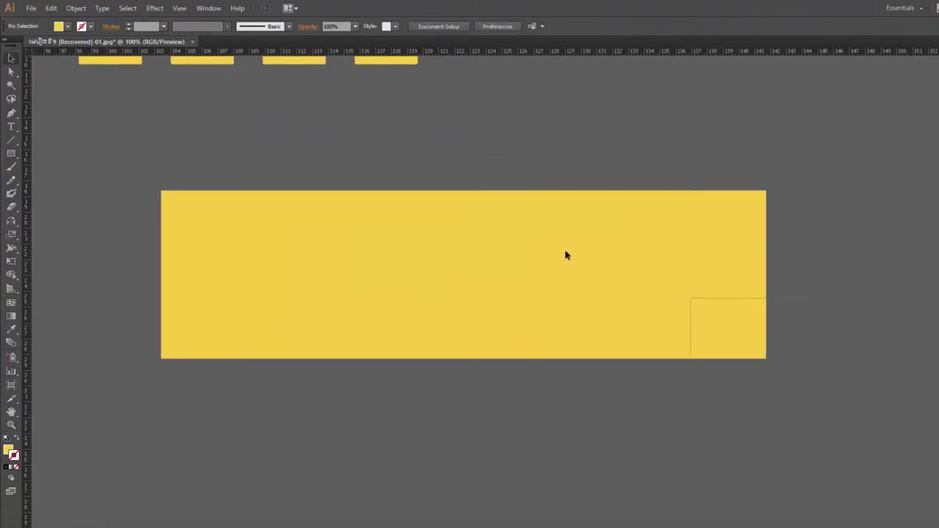
Step: Use Direct Selection to drag the rectangle's bottom-right anchor down-left, then deselect and zoom out
click(11, 71)
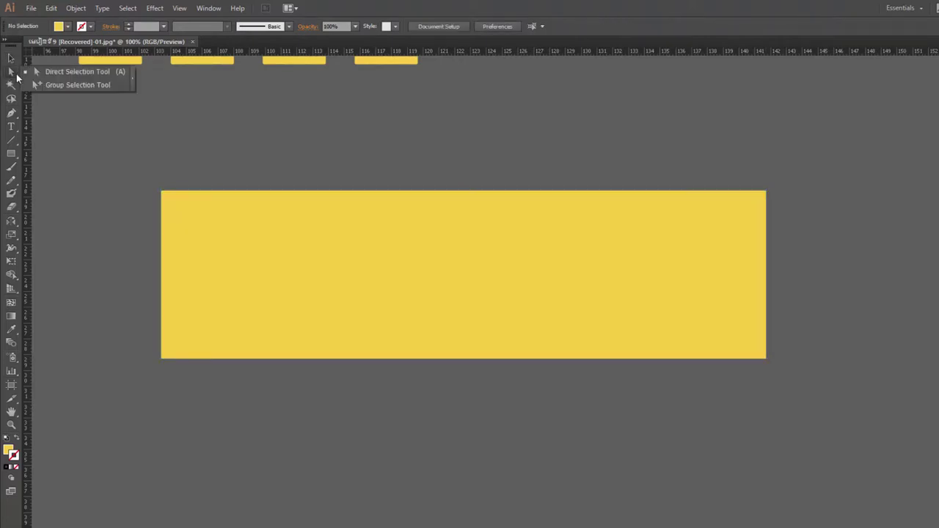
drag(15, 73, 44, 69)
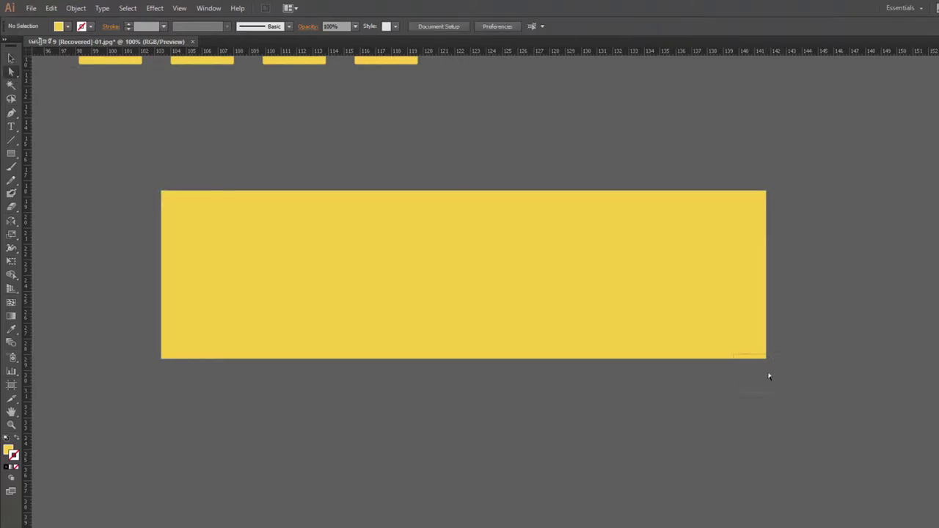
mouse_move(766, 358)
mouse_down()
mouse_move(407, 462)
mouse_move(297, 454)
mouse_move(323, 501)
mouse_up()
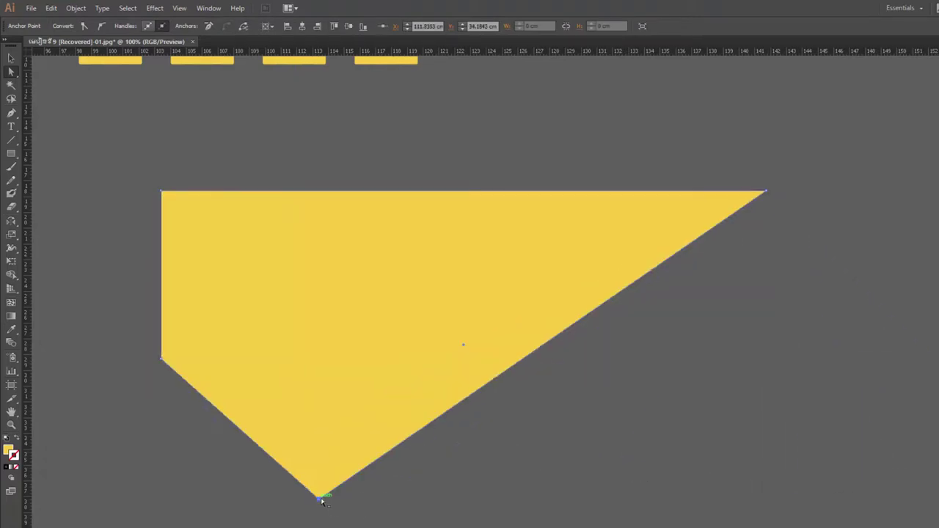
click(606, 381)
scroll(600, 342, down, 3)
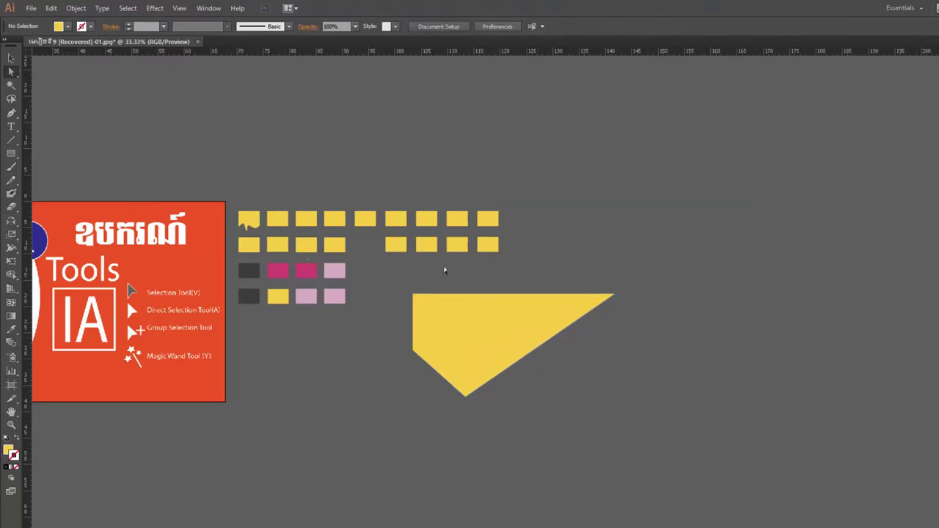
Step: With the Group Selection Tool, select a yellow rectangle and marquee the upper-right block of grid rectangles
drag(11, 71, 56, 98)
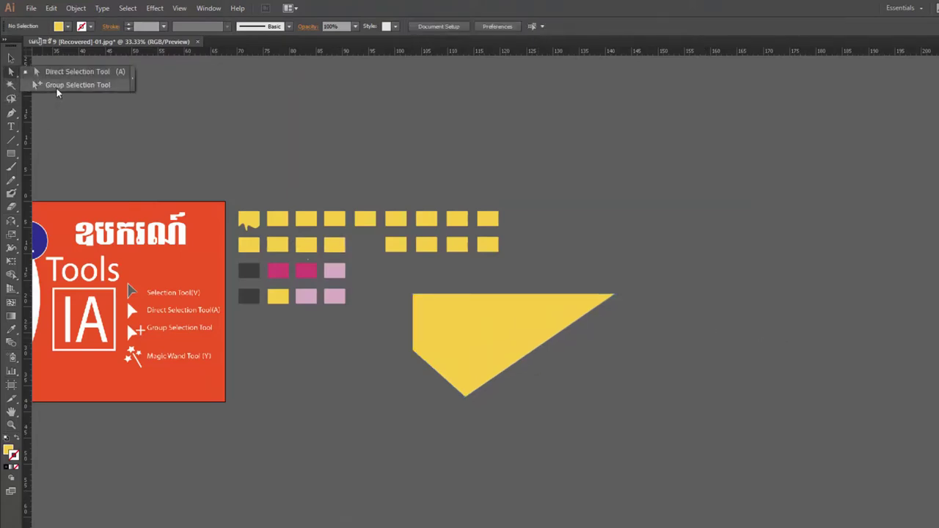
click(57, 88)
click(369, 223)
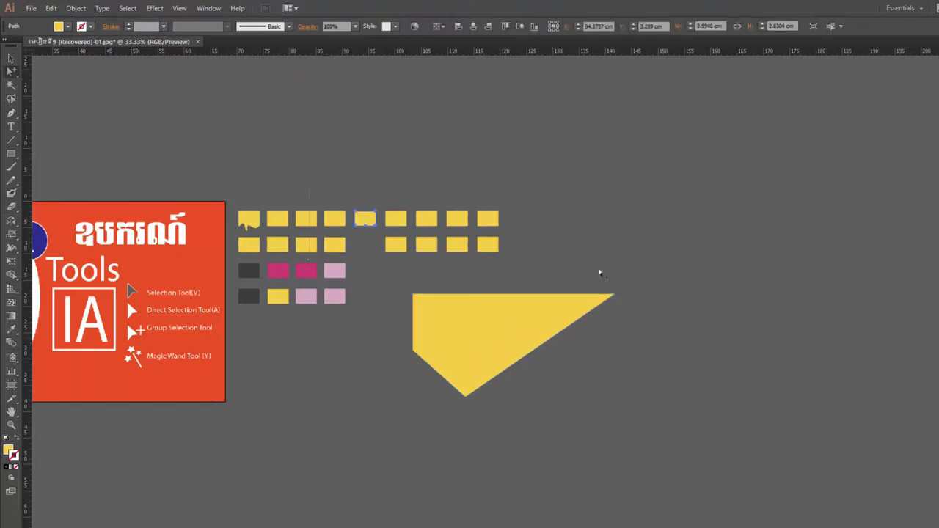
drag(600, 272, 330, 207)
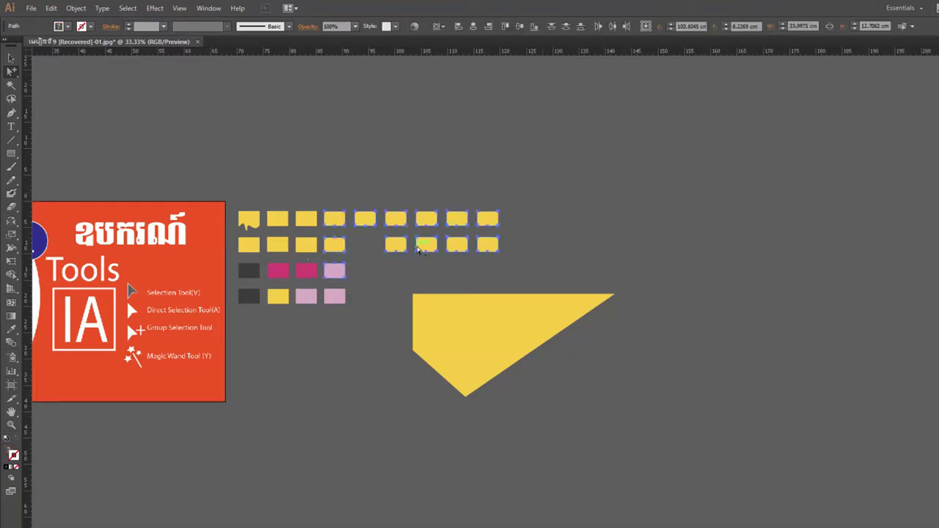
drag(419, 250, 664, 235)
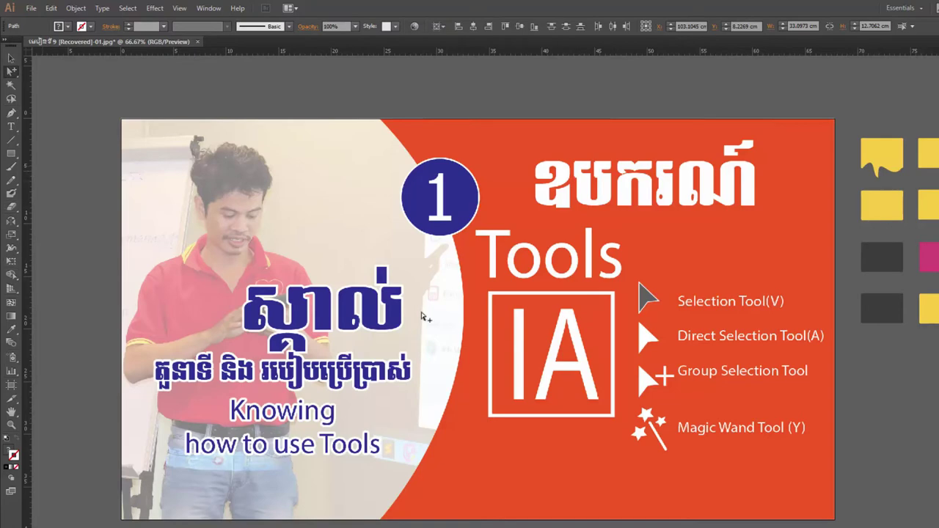
drag(743, 328, 334, 306)
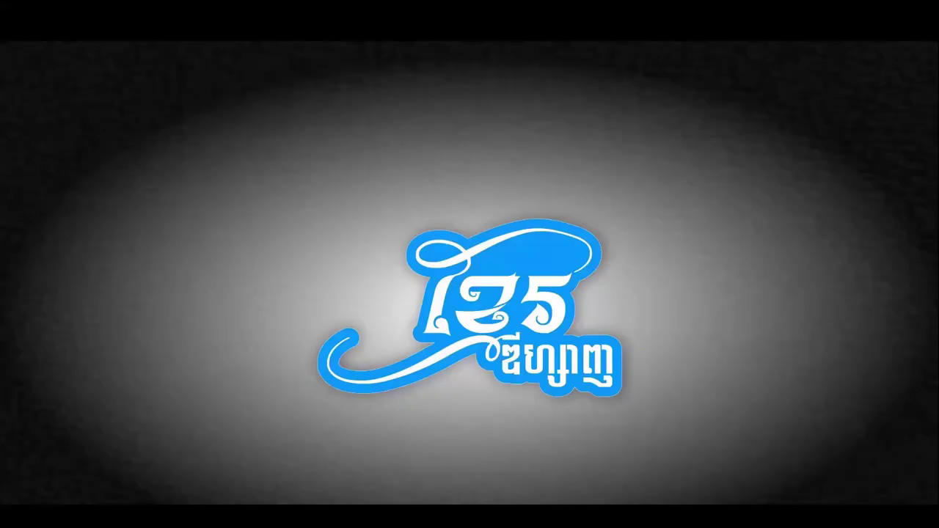
Step: Search 'youtube' and open the khmer design tutorial channel page
text(youtube)
key(Return)
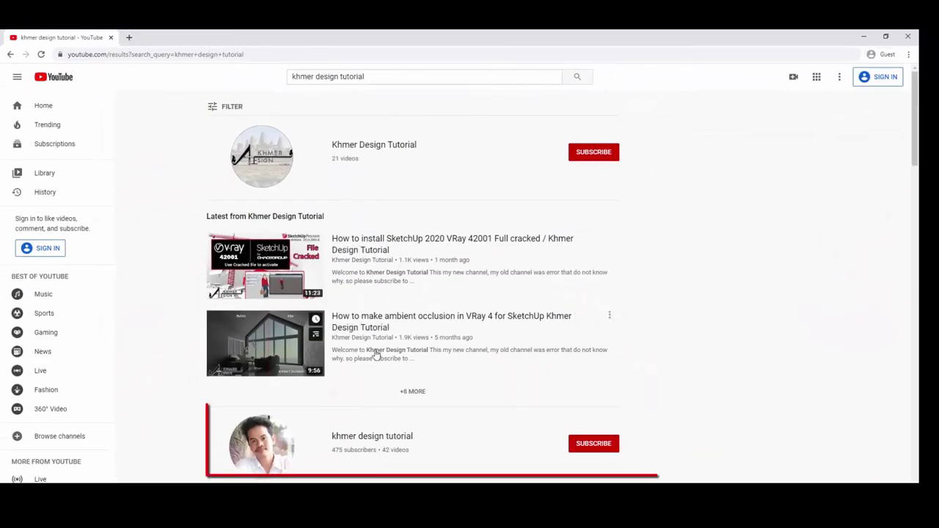
click(350, 437)
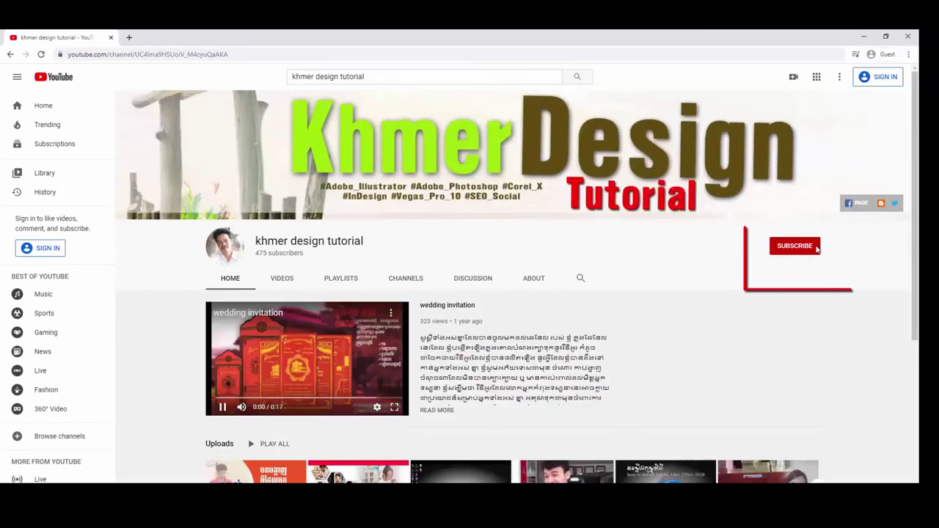